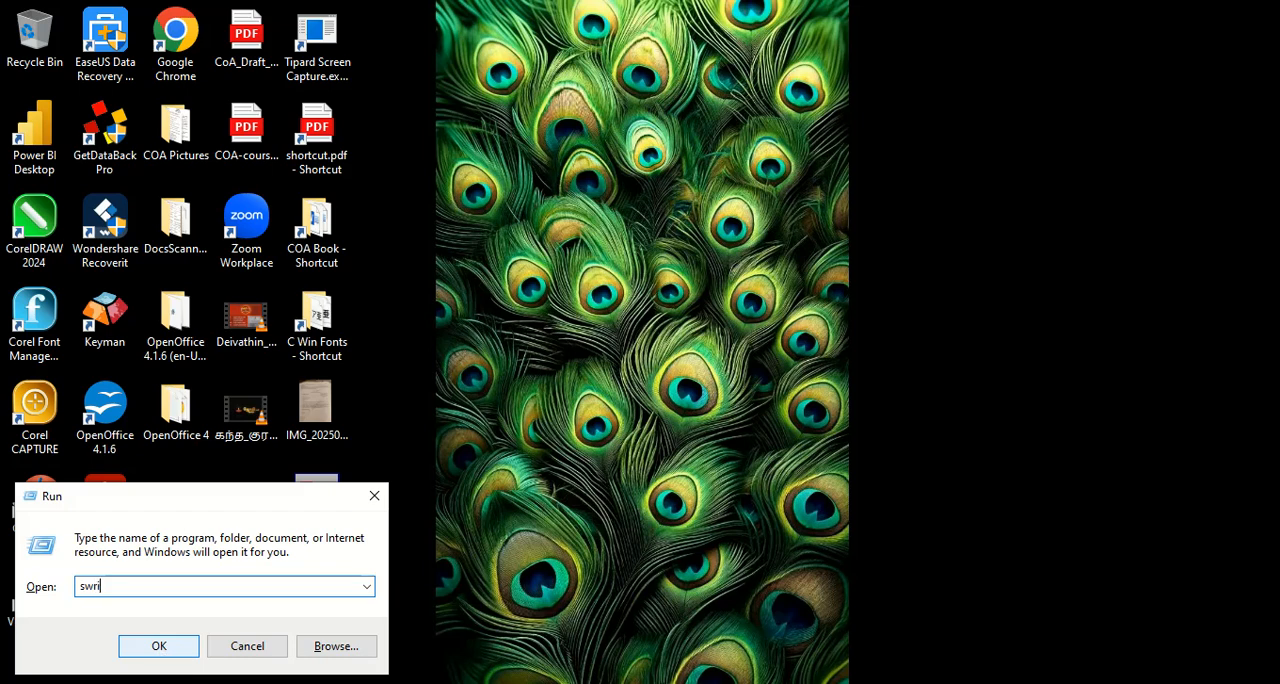
Launch OpenOffice Writer and set the left, right, top and bottom page margins to 1 cm.
{"action": "left_click", "coordinate": [159, 646]}
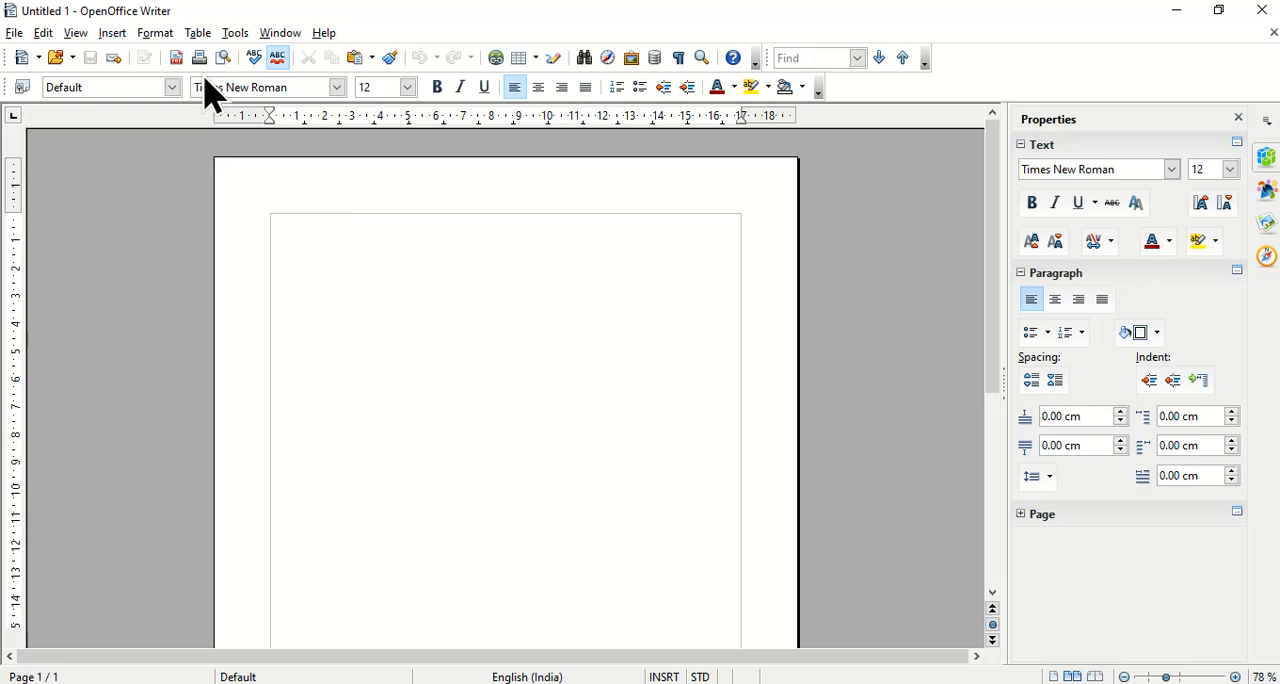
{"action": "left_click", "coordinate": [158, 34]}
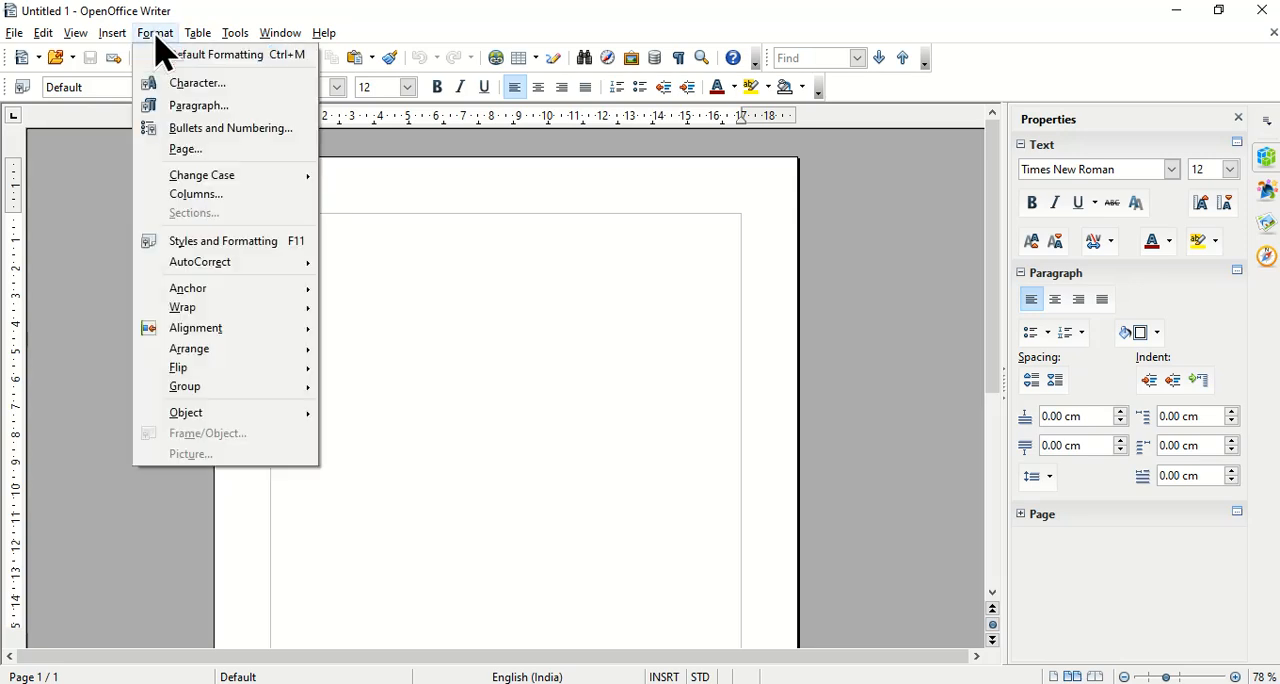
{"action": "left_click", "coordinate": [187, 152]}
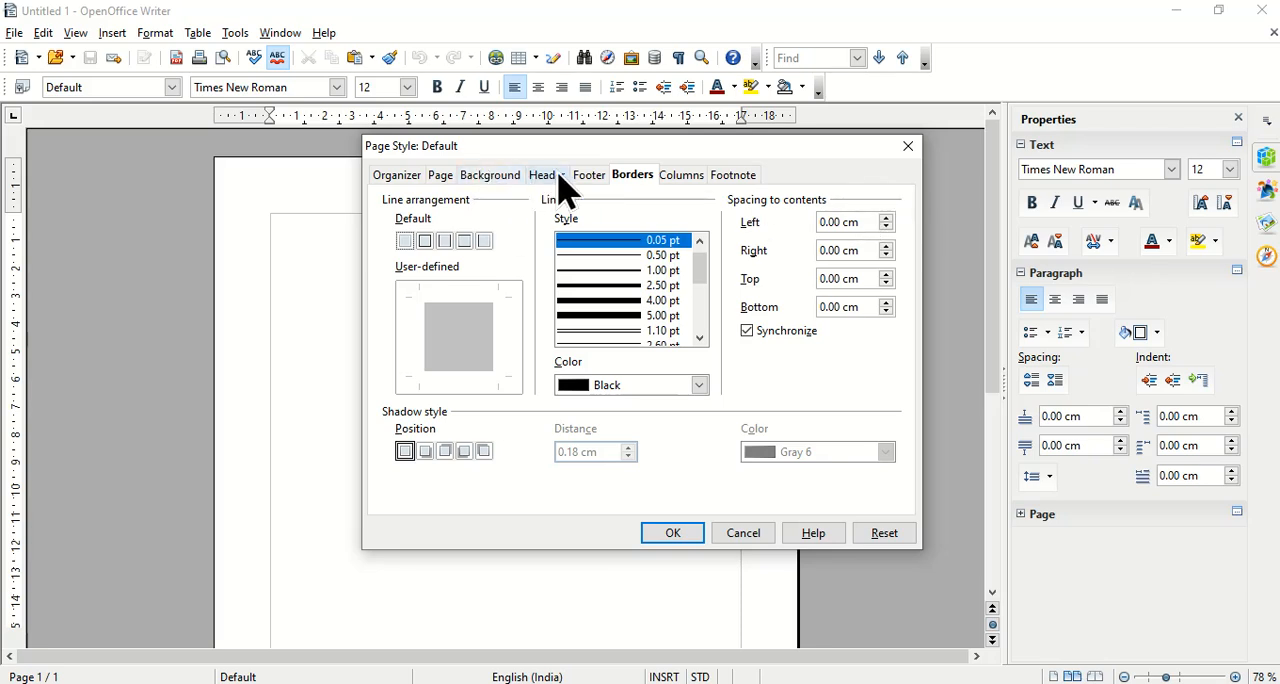
{"action": "left_click", "coordinate": [441, 176]}
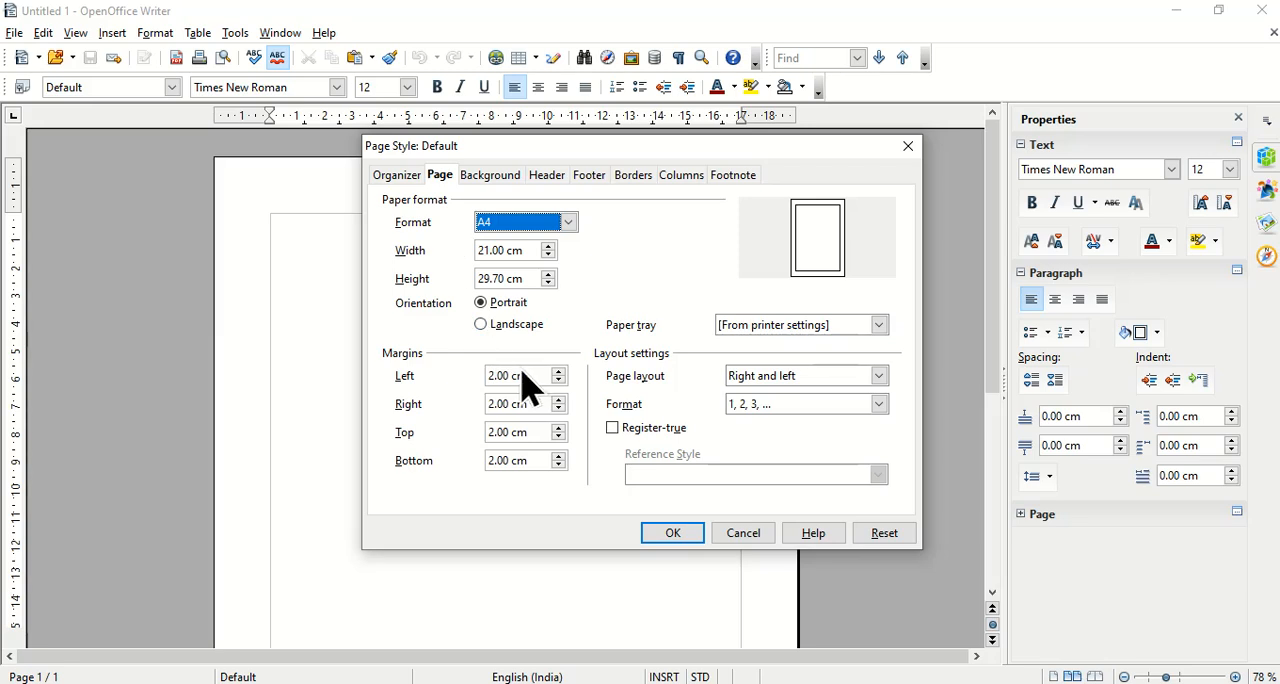
{"action": "left_click_drag", "start_coordinate": [531, 368], "coordinate": [451, 375]}
{"action": "type", "text": "1"}
{"action": "key", "text": "Tab"}
{"action": "type", "text": "1"}
{"action": "key", "text": "Tab"}
{"action": "type", "text": "1"}
{"action": "key", "text": "Tab"}
{"action": "type", "text": "1"}
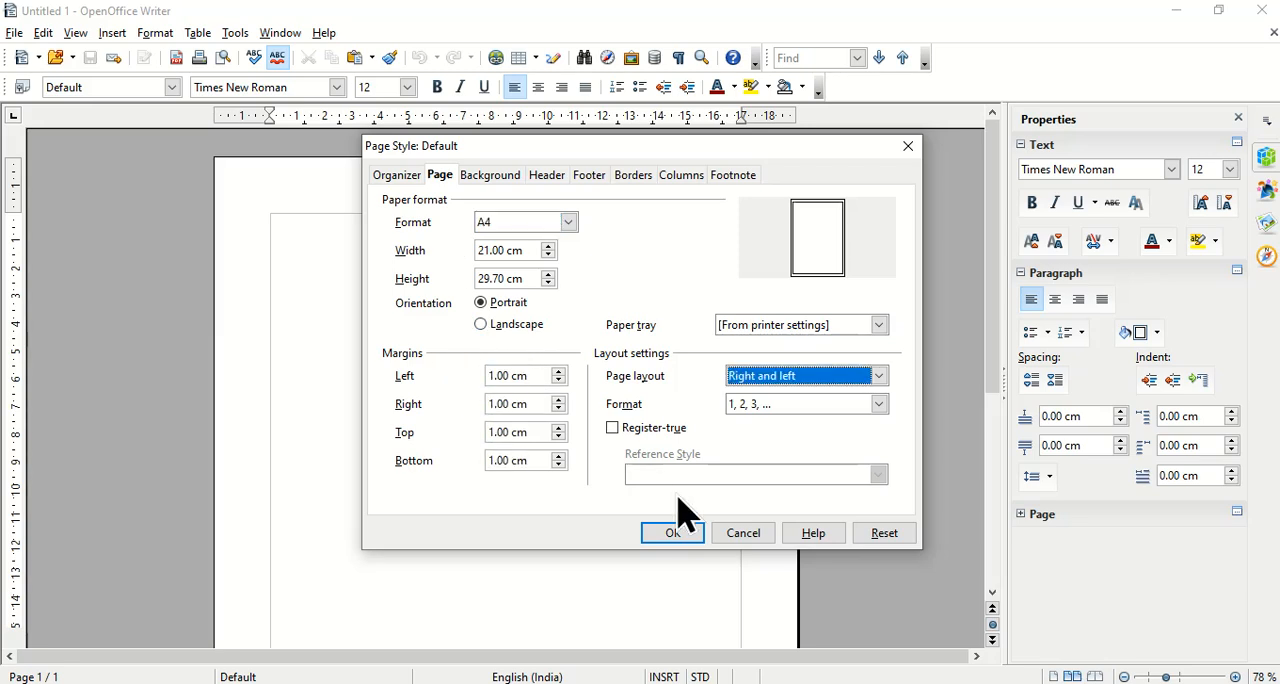
{"action": "left_click", "coordinate": [674, 532]}
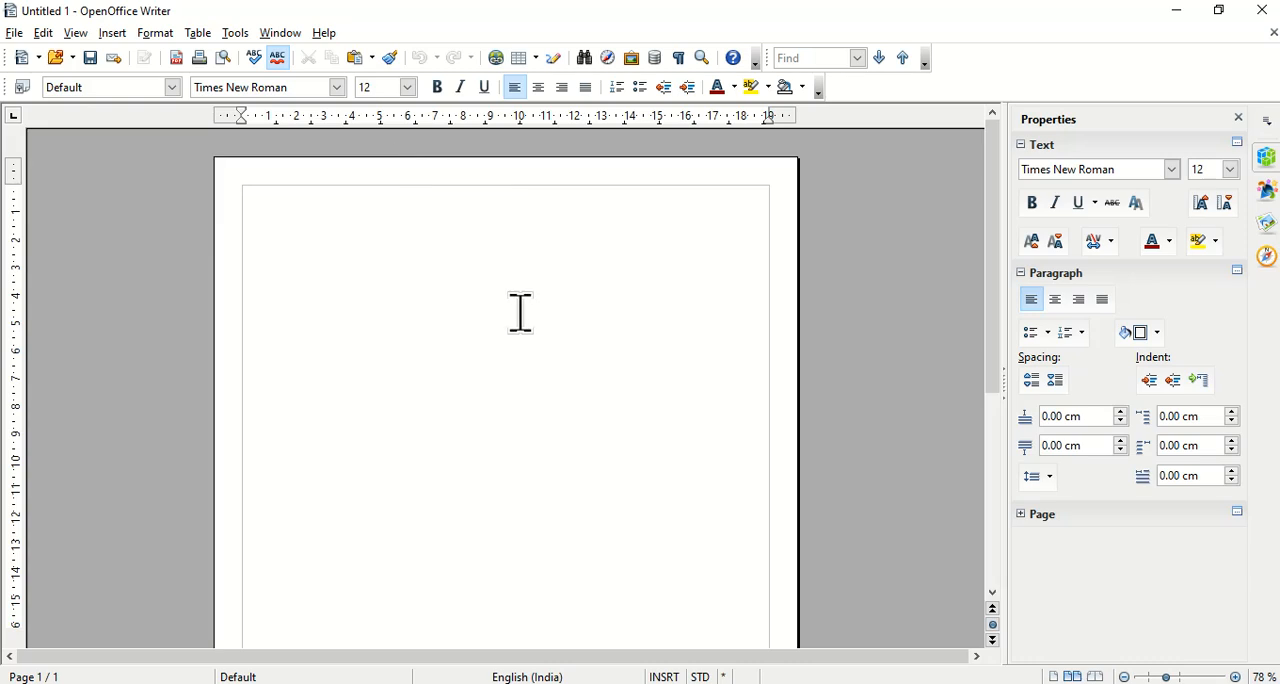
Insert a table with 7 columns and 7 rows, and dismiss the floating table tools.
{"action": "left_click", "coordinate": [197, 34]}
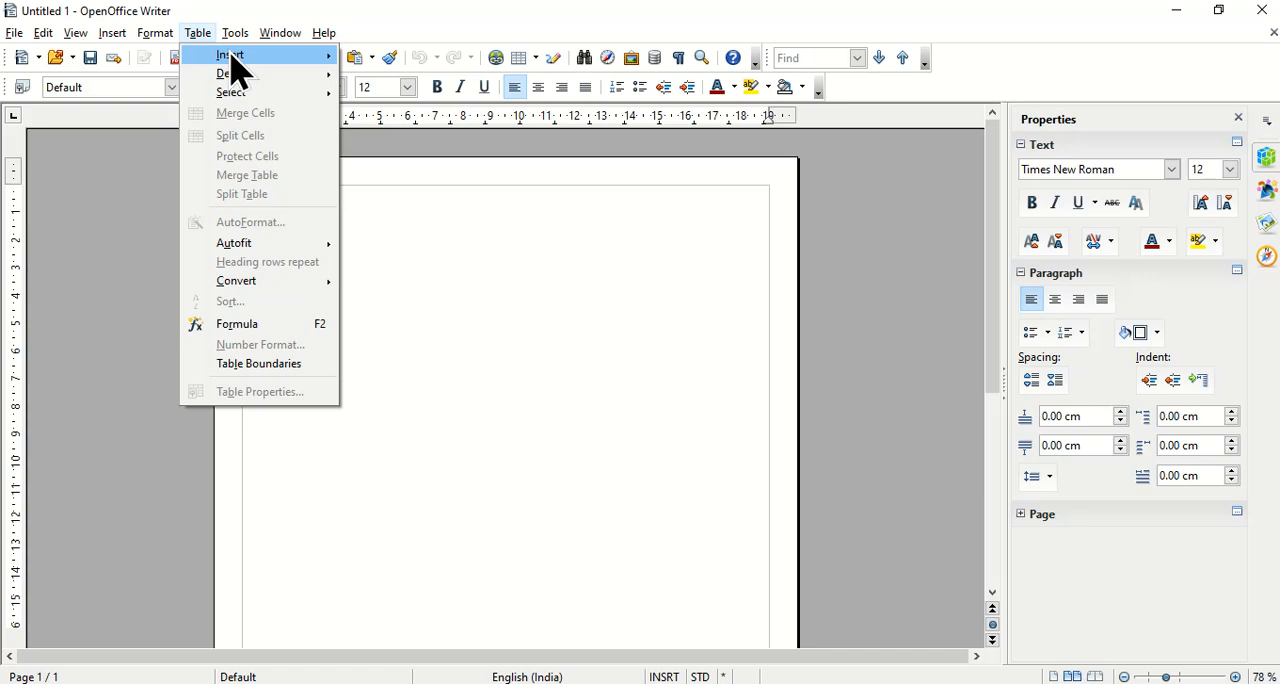
{"action": "mouse_move", "coordinate": [232, 56]}
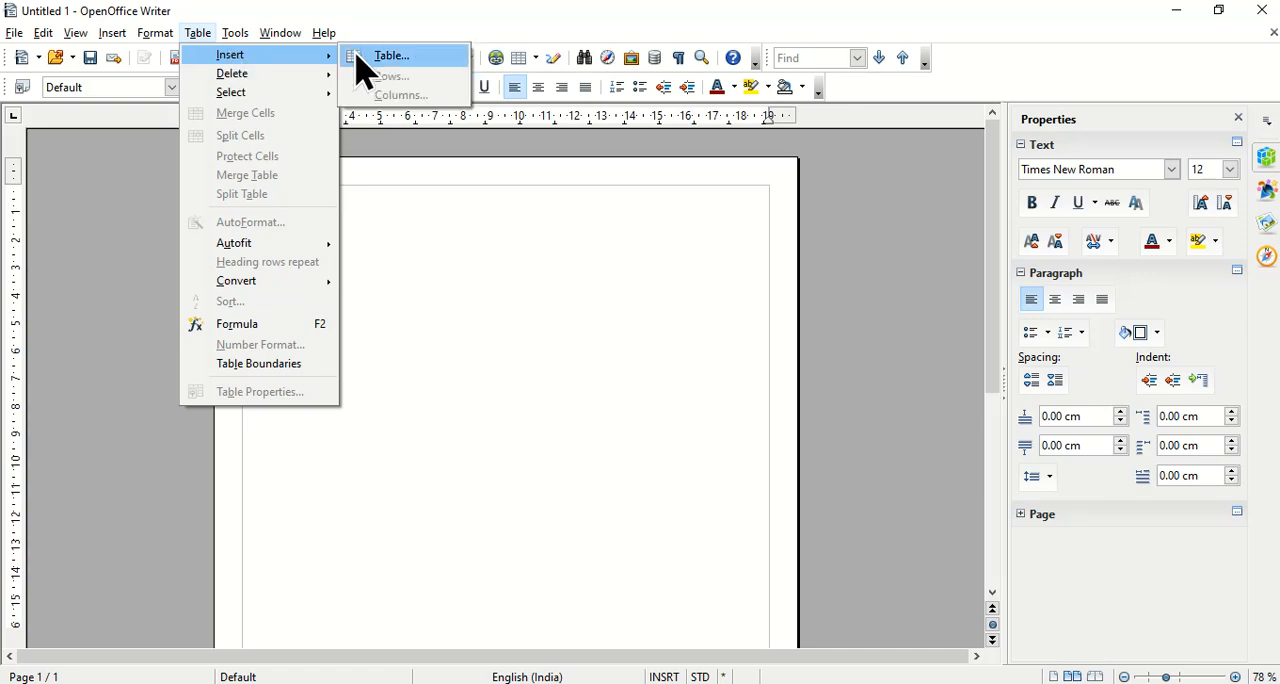
{"action": "left_click", "coordinate": [447, 61]}
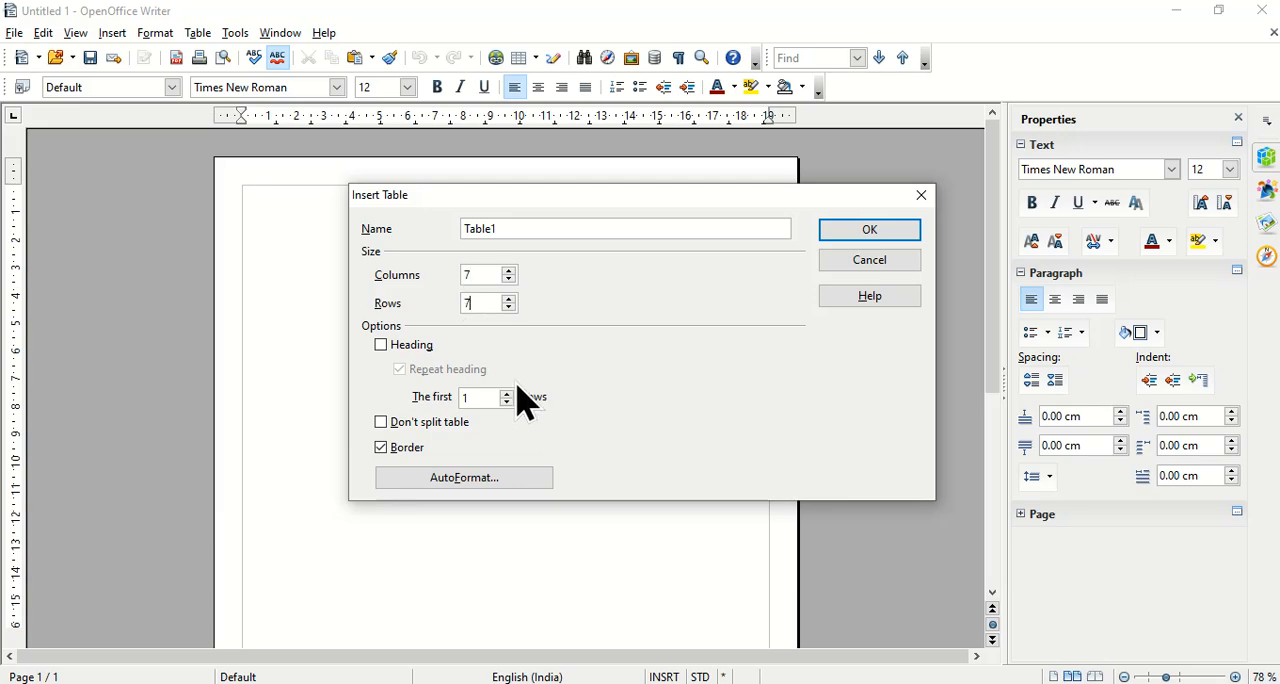
{"action": "left_click", "coordinate": [860, 232]}
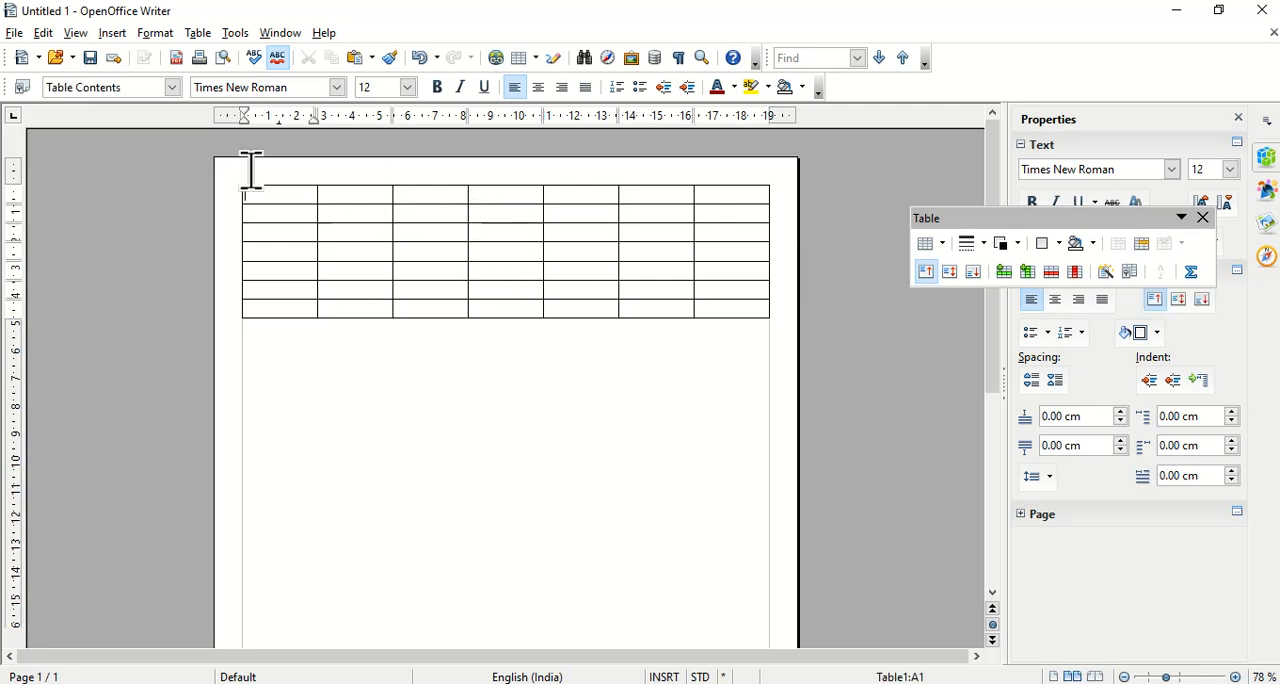
{"action": "left_click", "coordinate": [1203, 217]}
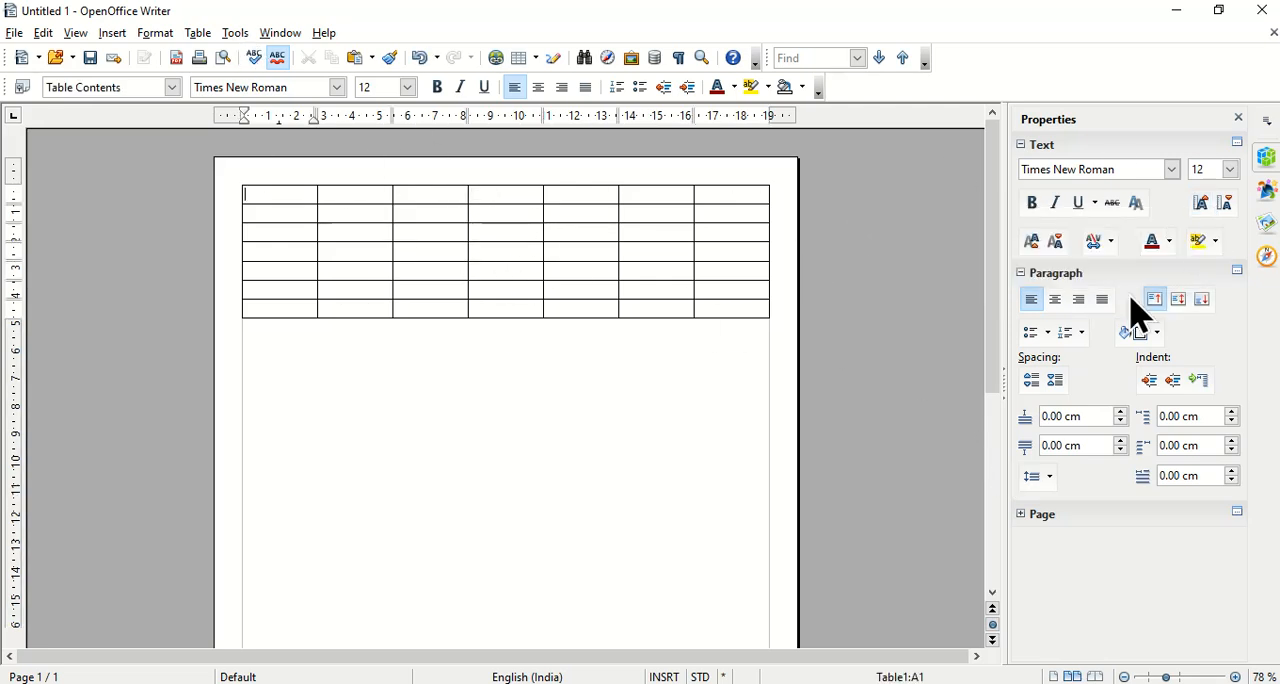
{"action": "left_click", "coordinate": [1267, 157]}
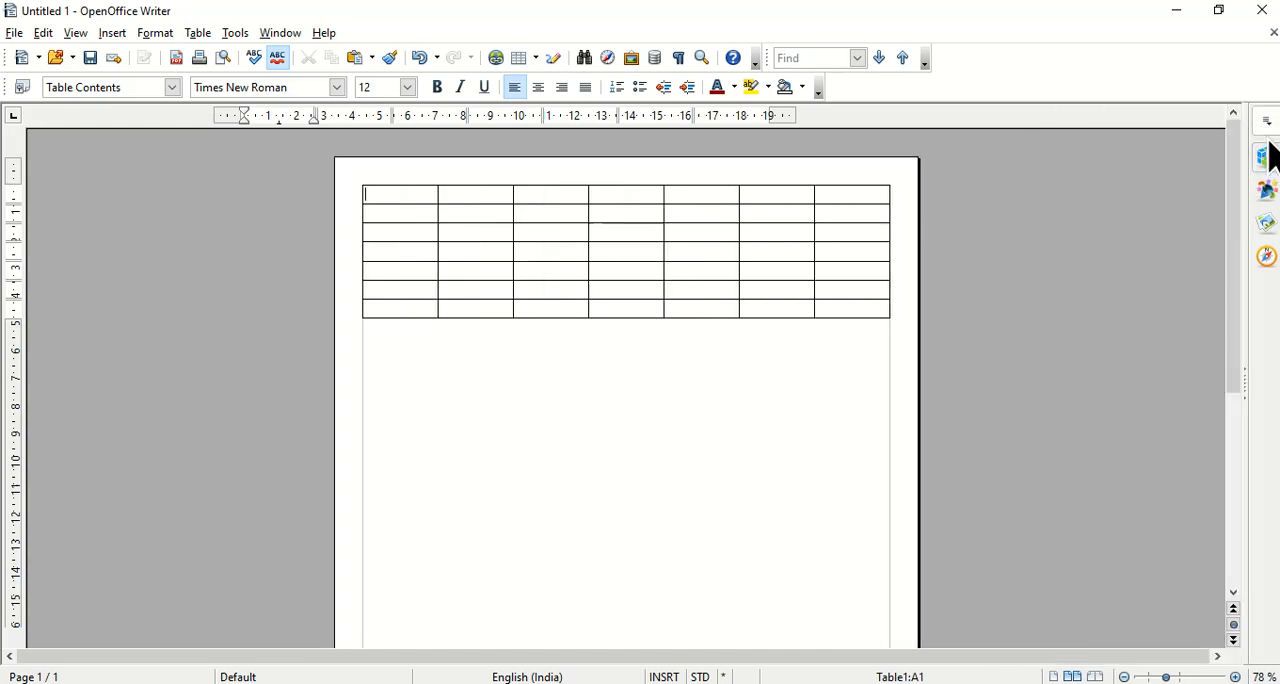
{"action": "left_click", "coordinate": [1267, 160]}
{"action": "left_click", "coordinate": [1266, 158]}
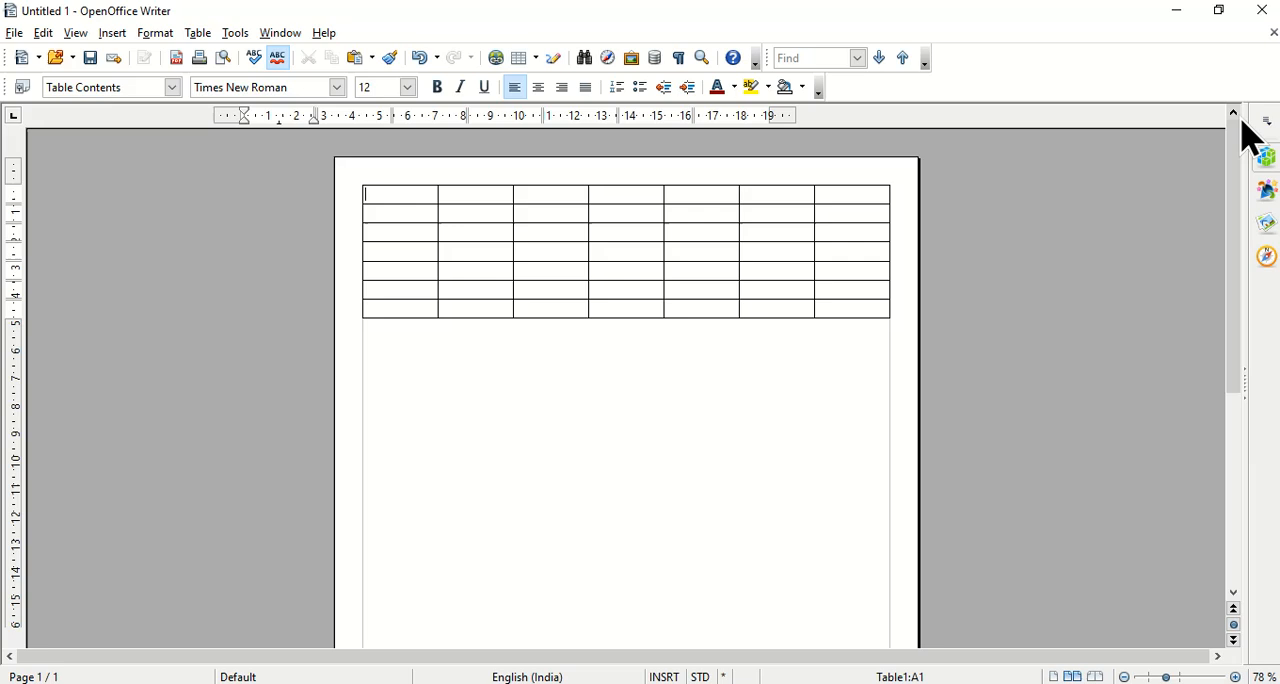
{"action": "left_click", "coordinate": [1267, 160]}
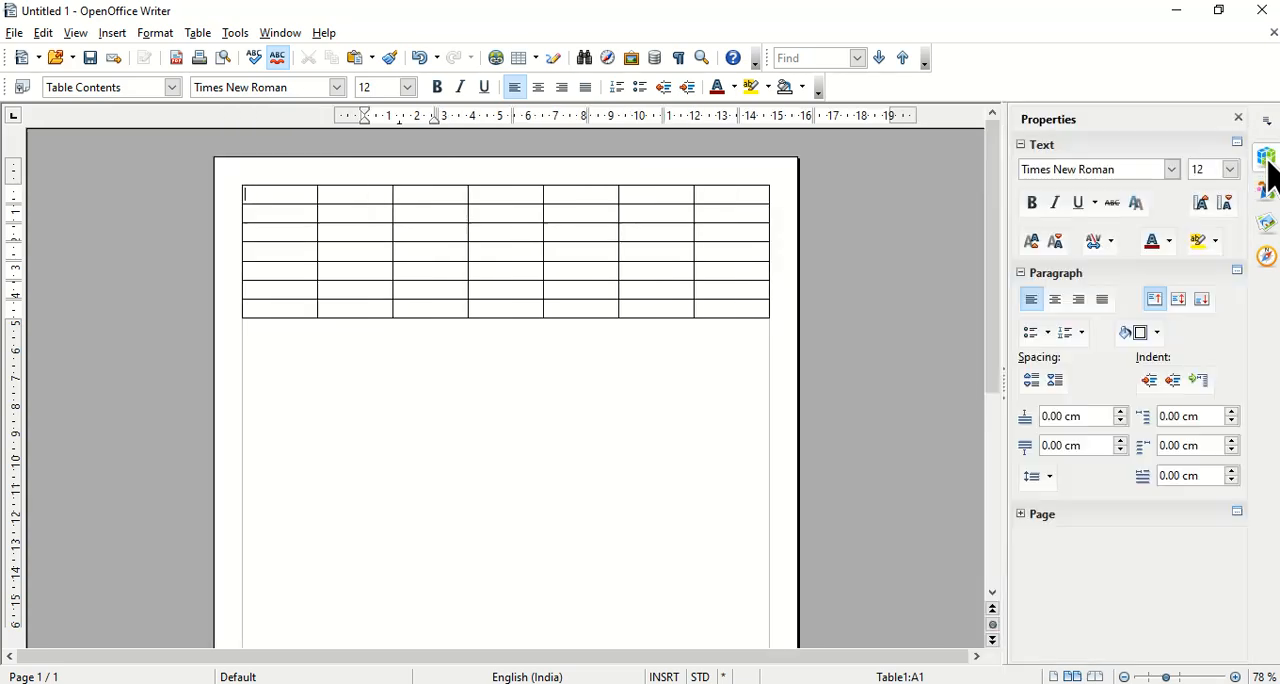
Set the height of all the table's rows to 2 cm.
{"action": "left_click_drag", "start_coordinate": [295, 200], "coordinate": [727, 300]}
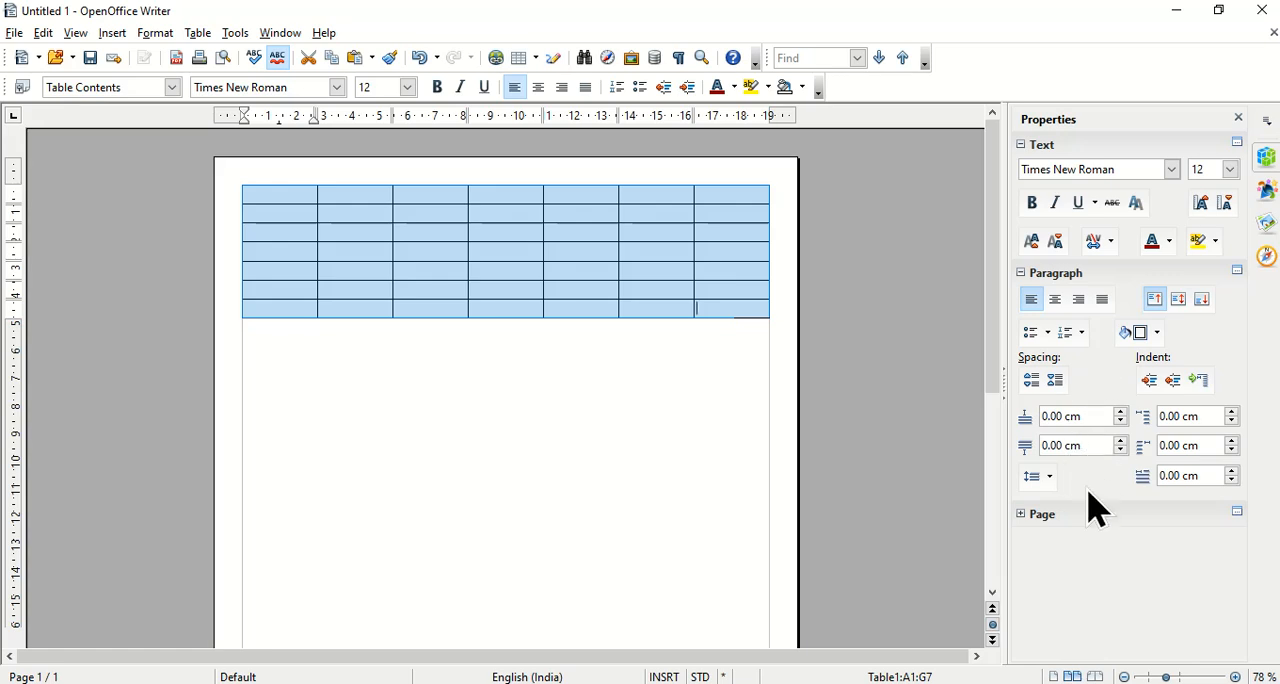
{"action": "left_click", "coordinate": [1024, 516]}
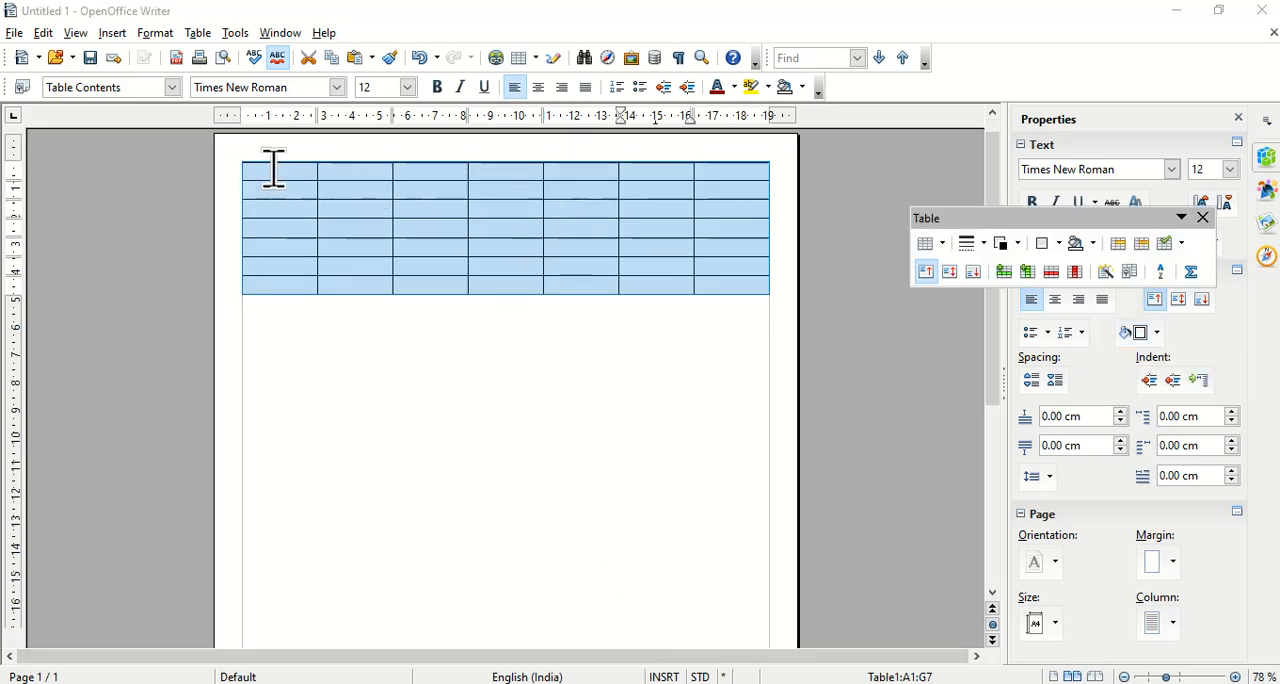
{"action": "right_click", "coordinate": [675, 268]}
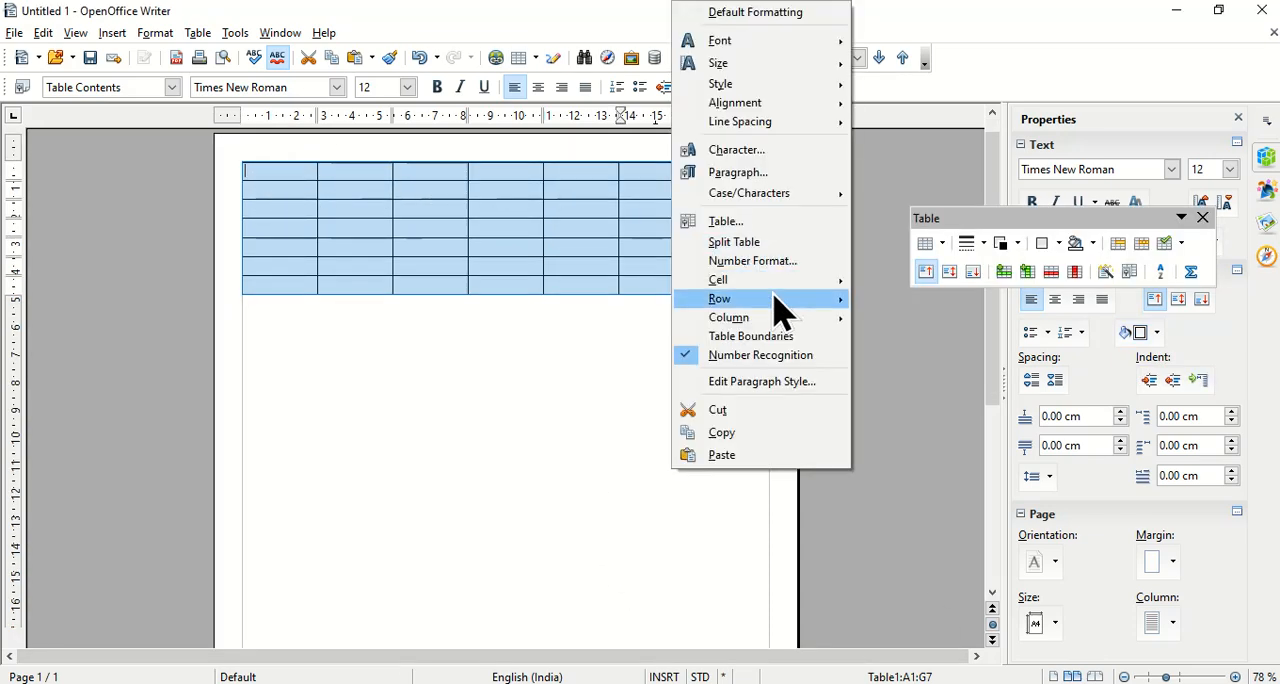
{"action": "mouse_move", "coordinate": [775, 300]}
{"action": "left_click", "coordinate": [910, 298]}
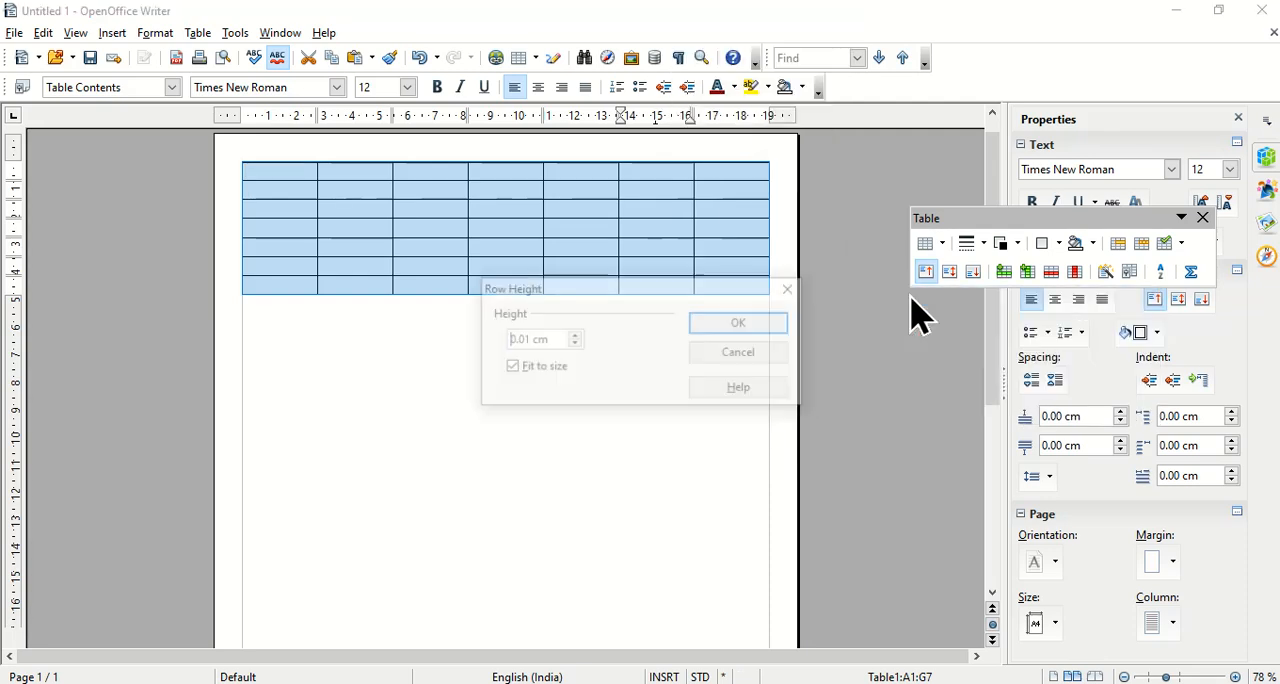
{"action": "left_click_drag", "start_coordinate": [560, 338], "coordinate": [508, 363]}
{"action": "type", "text": "2"}
{"action": "left_click", "coordinate": [757, 329]}
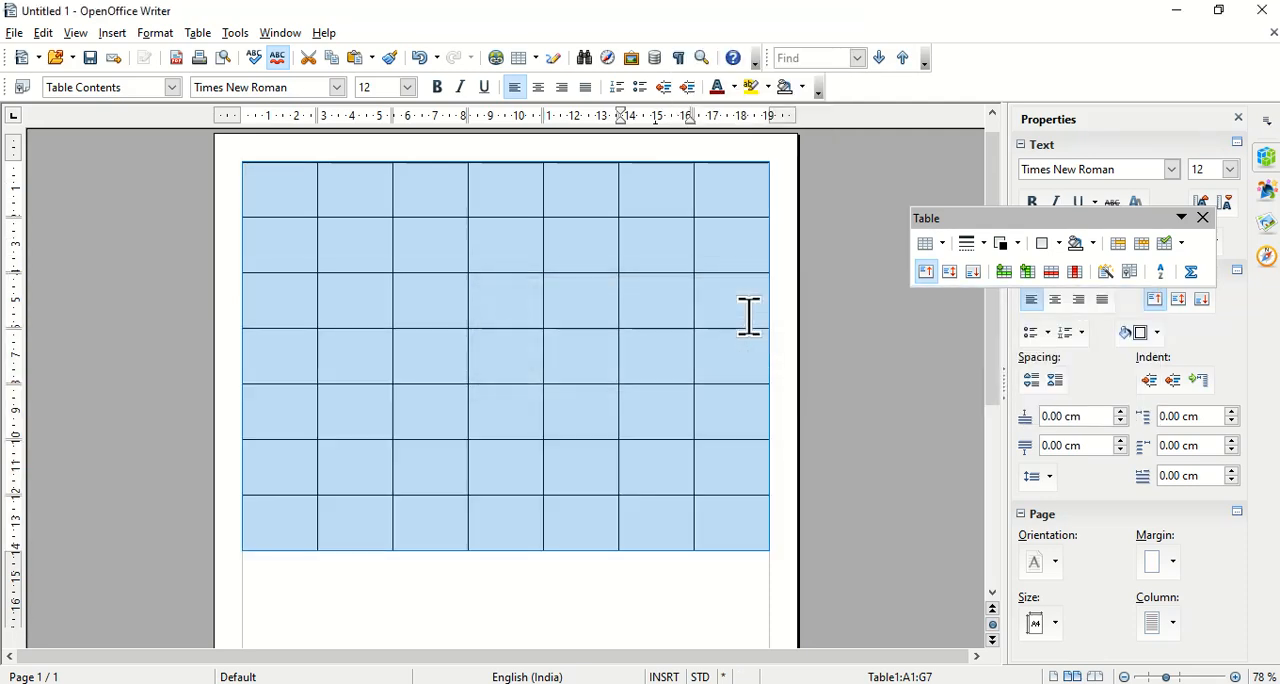
{"action": "left_click", "coordinate": [655, 258]}
Merge all the cells of the table's first row into one cell and dismiss the floating table tools.
{"action": "left_click_drag", "start_coordinate": [276, 190], "coordinate": [723, 194]}
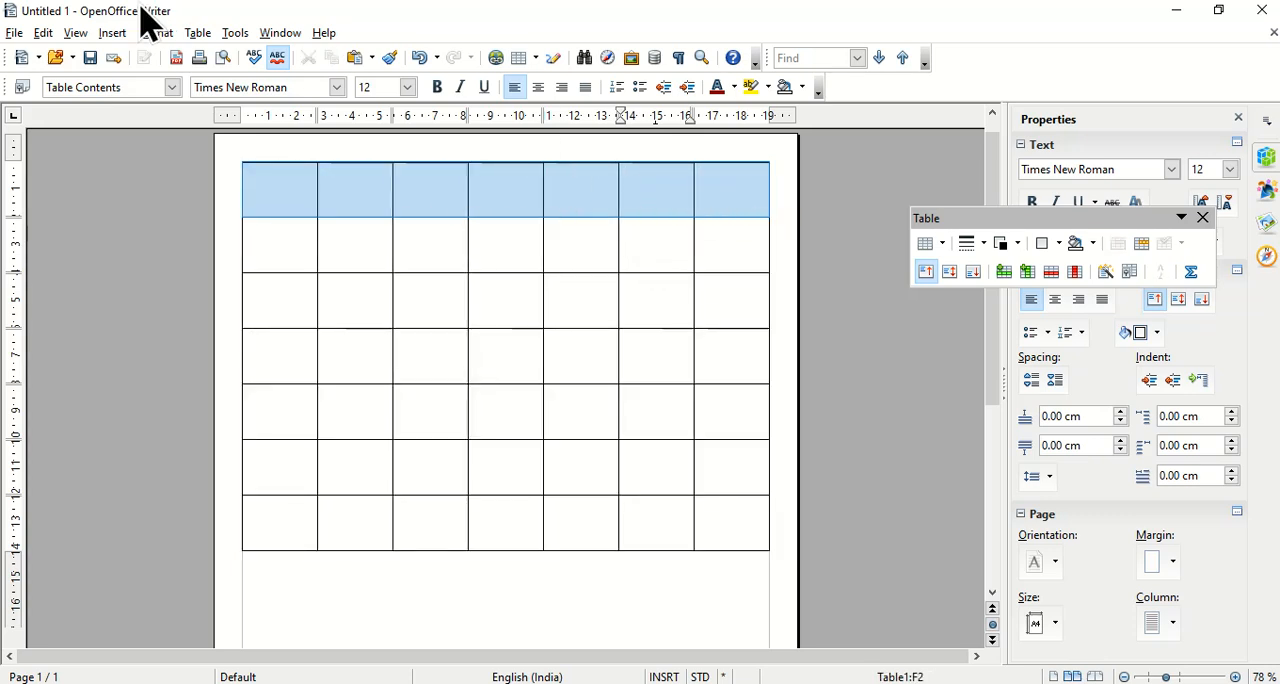
{"action": "left_click", "coordinate": [197, 33]}
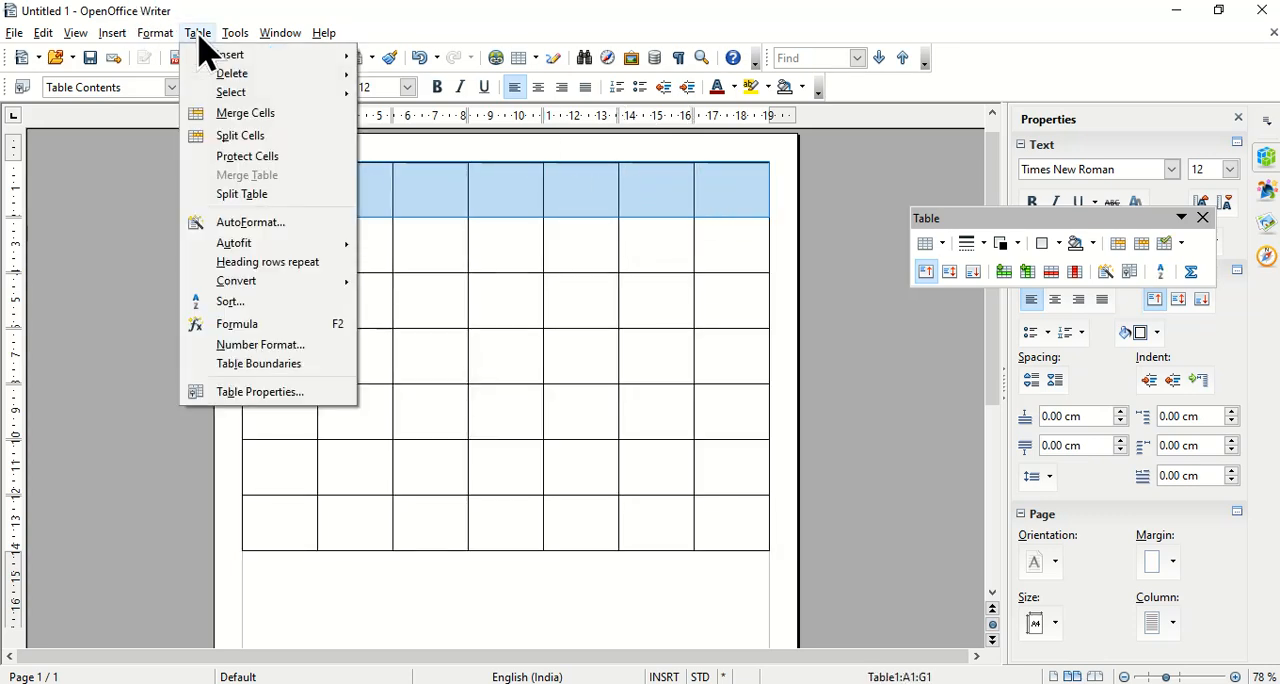
{"action": "left_click", "coordinate": [254, 121]}
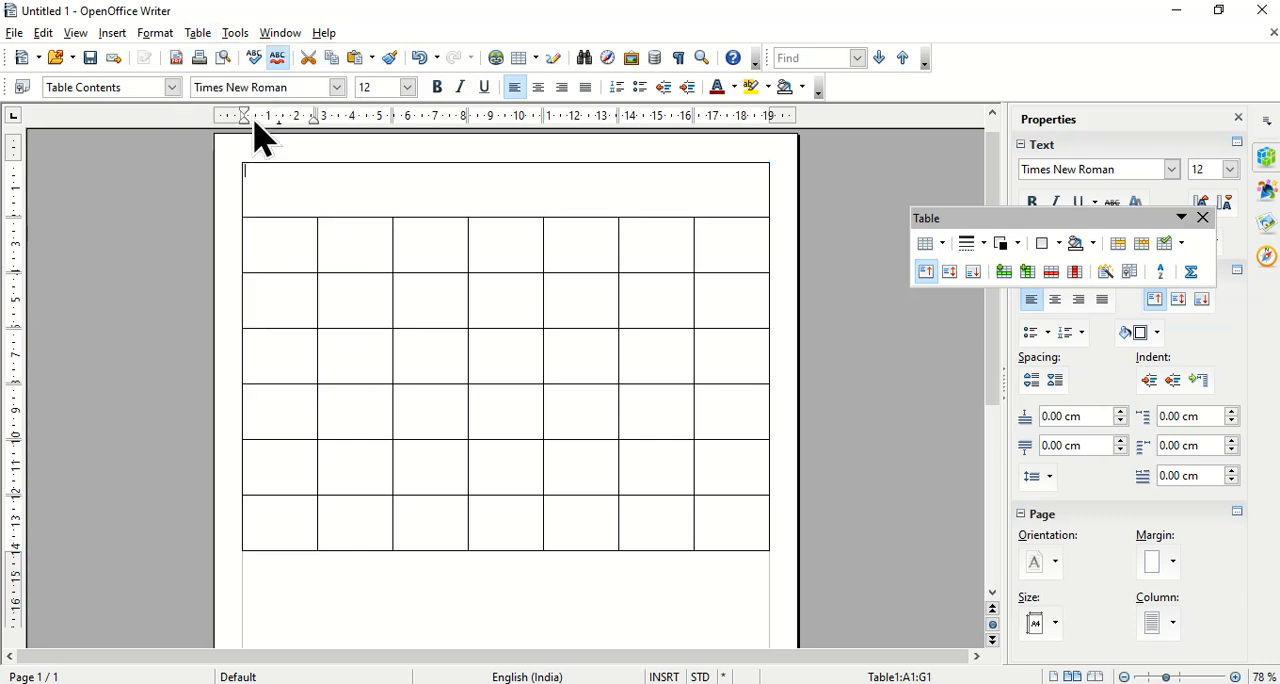
{"action": "left_click", "coordinate": [1203, 218]}
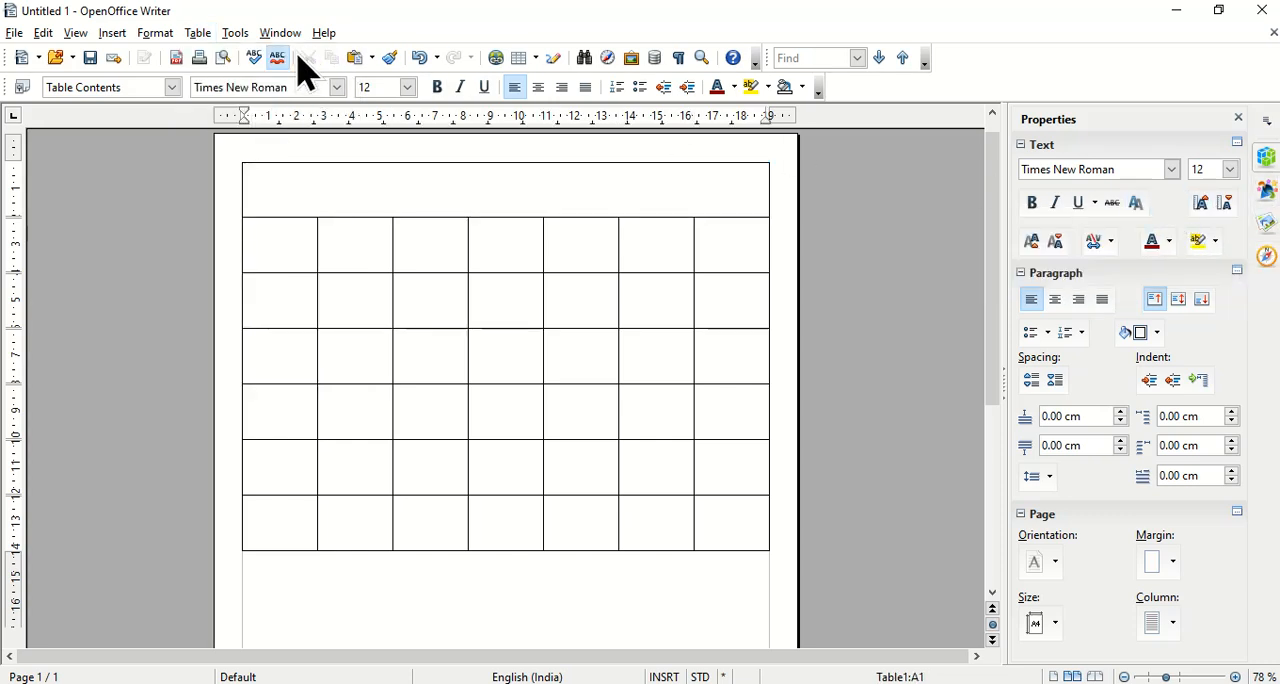
Hide the Properties sidebar to give the document more room.
{"action": "left_click", "coordinate": [237, 40]}
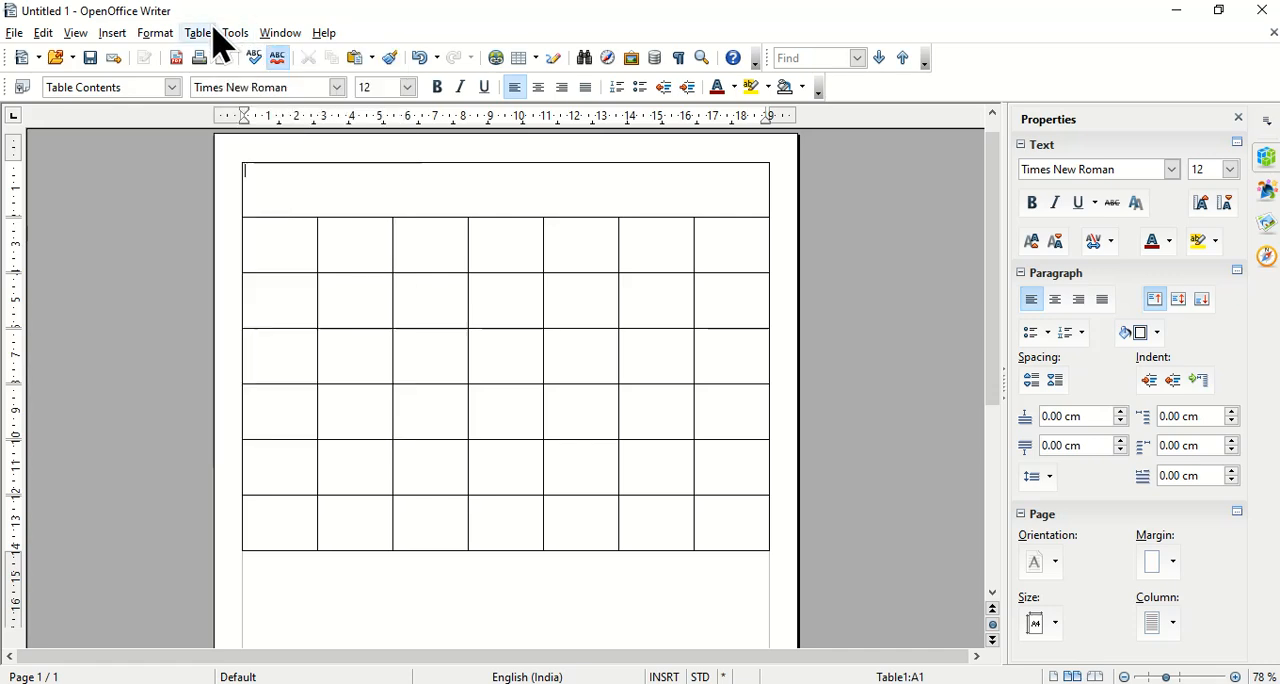
{"action": "left_click", "coordinate": [208, 37]}
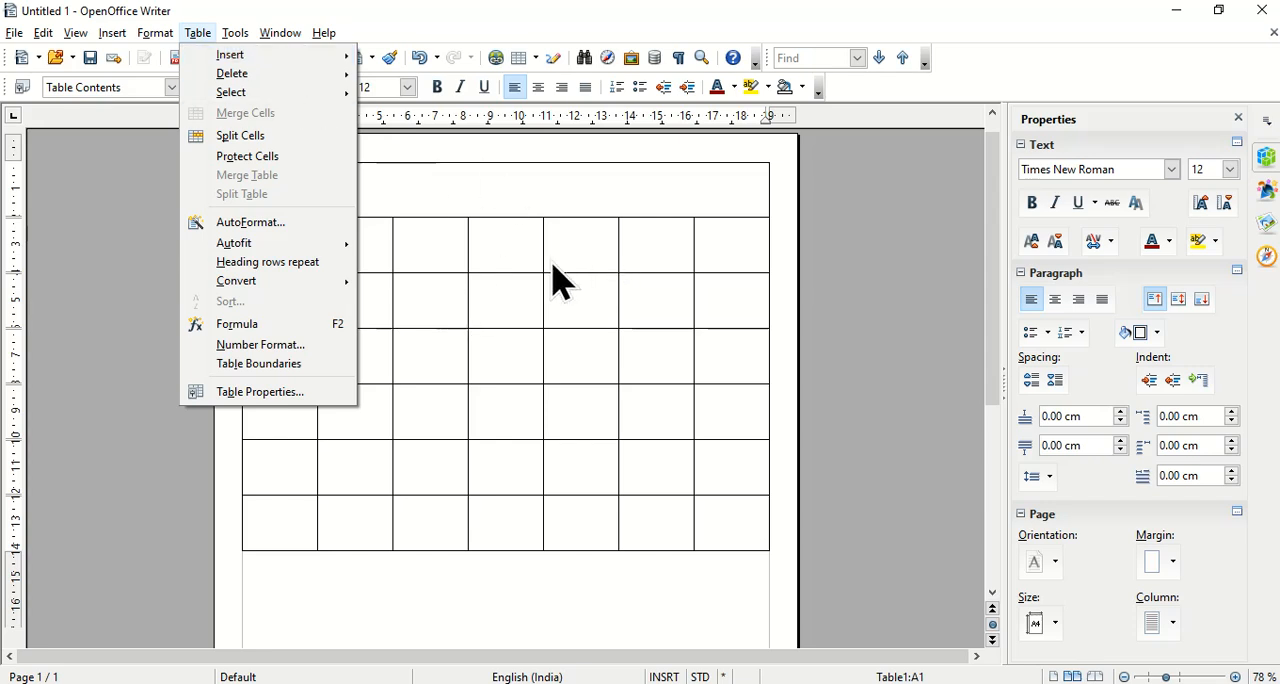
{"action": "left_click", "coordinate": [450, 200]}
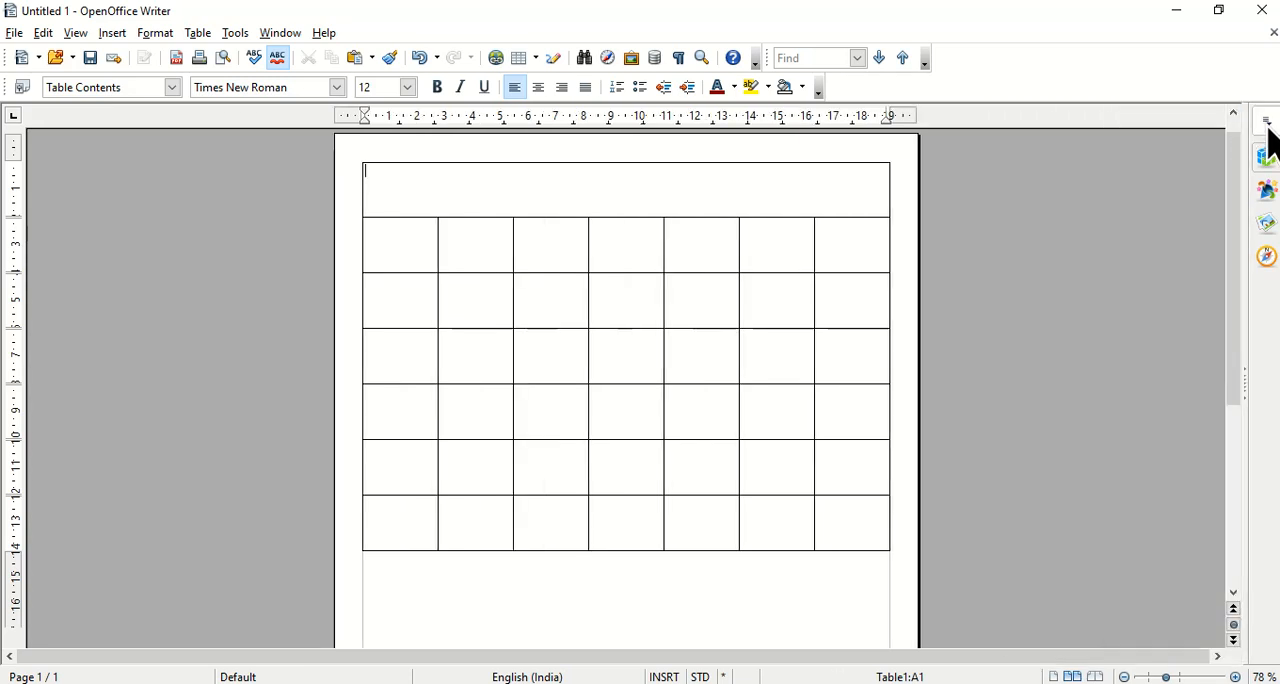
{"action": "left_click", "coordinate": [1266, 124]}
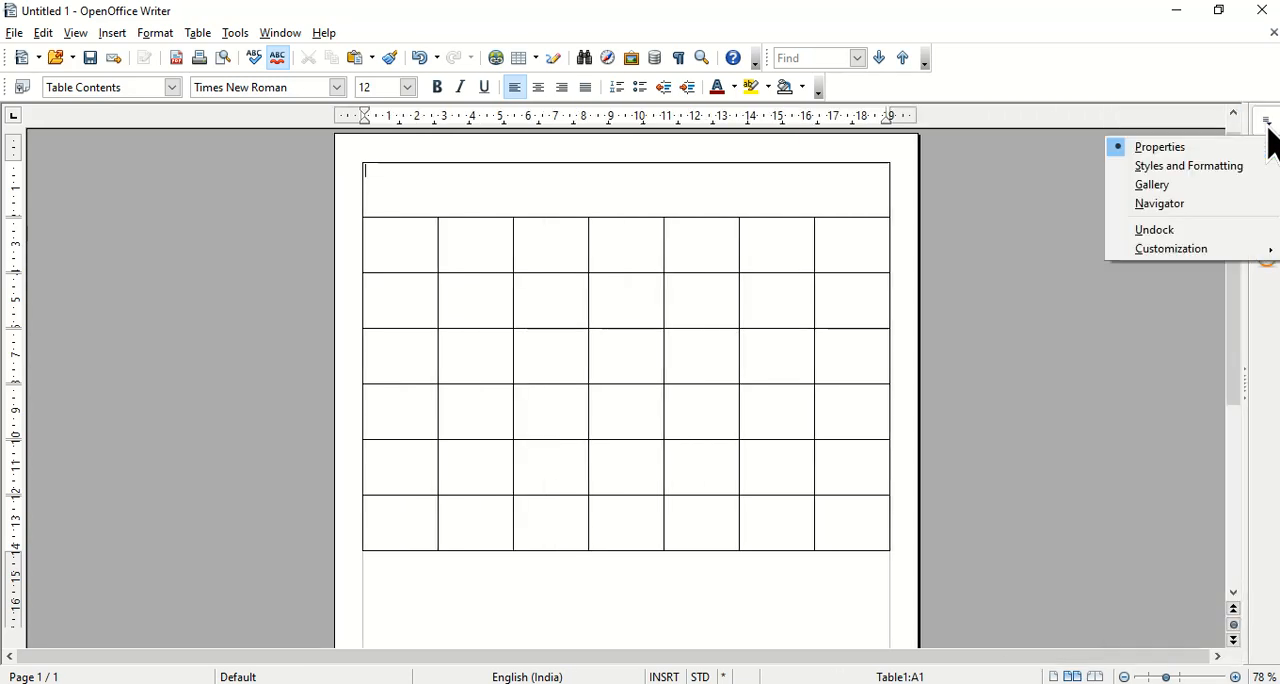
{"action": "left_click", "coordinate": [463, 177]}
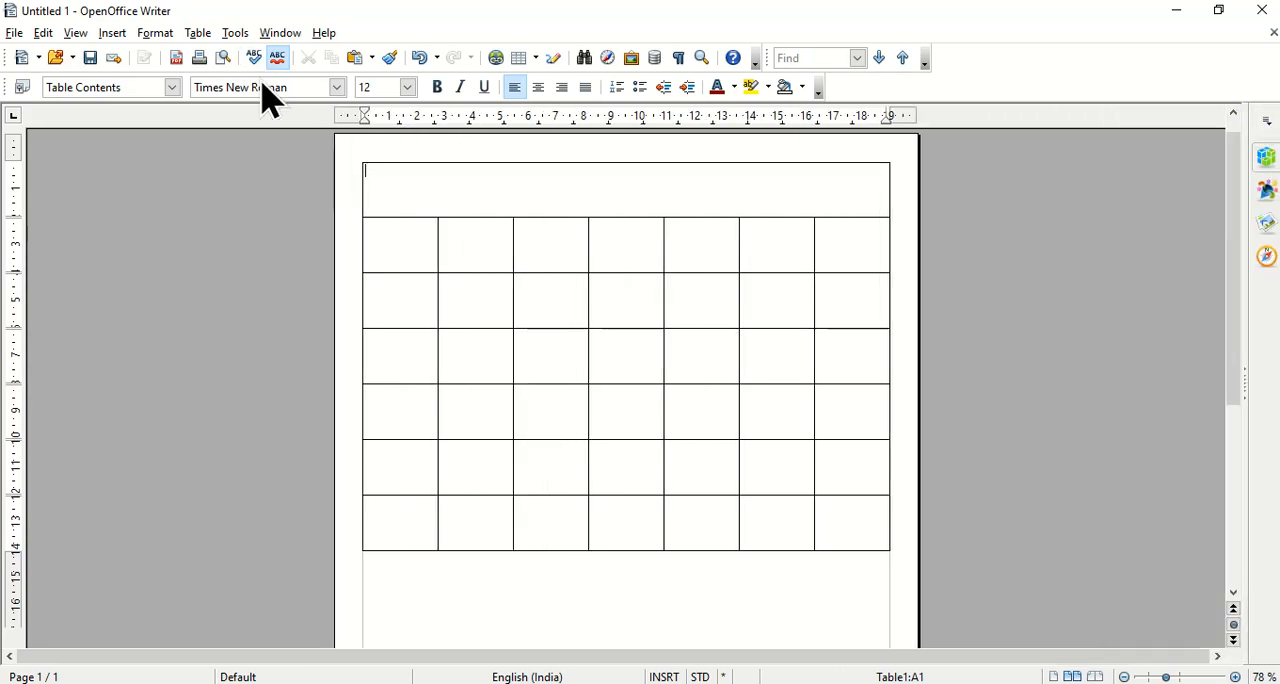
{"action": "left_click", "coordinate": [198, 35]}
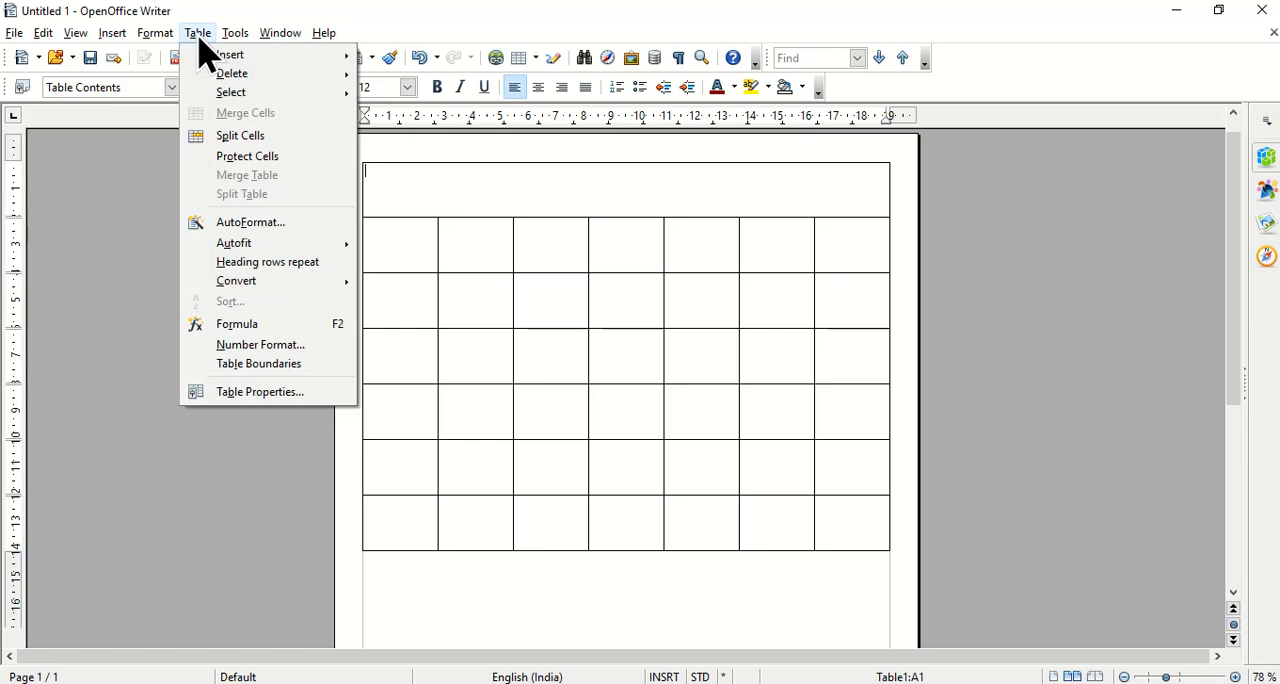
{"action": "left_click", "coordinate": [466, 230]}
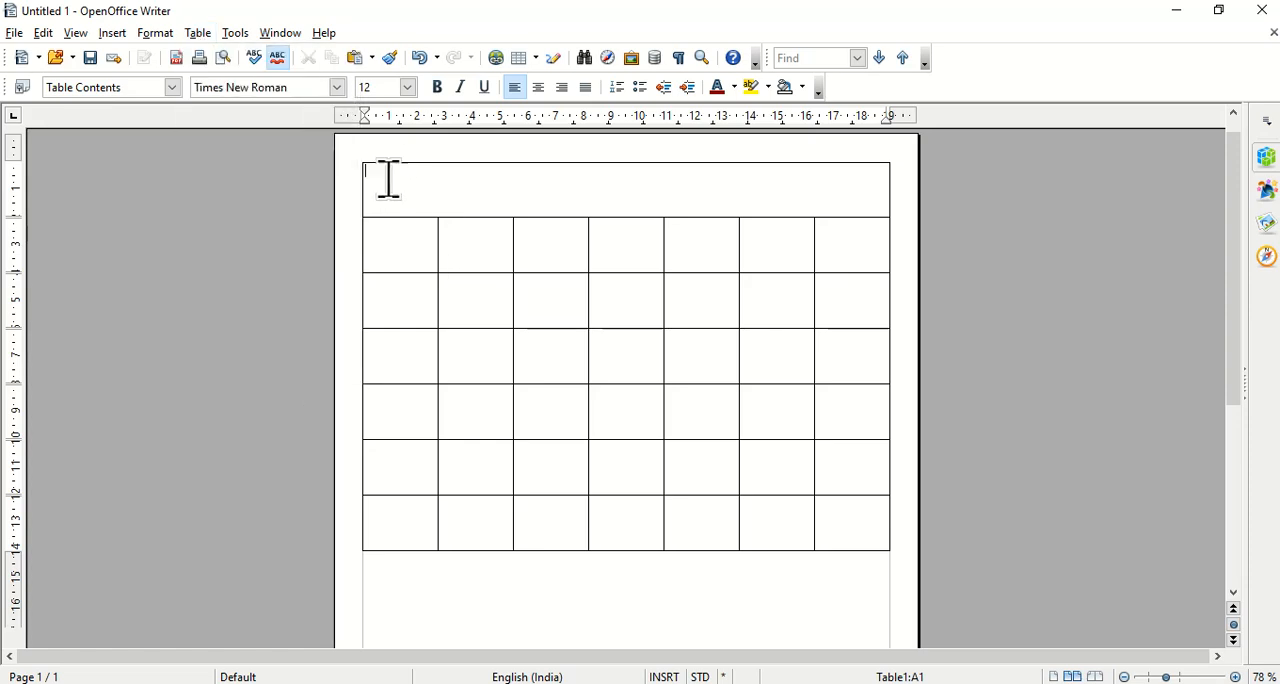
{"action": "left_click", "coordinate": [199, 34]}
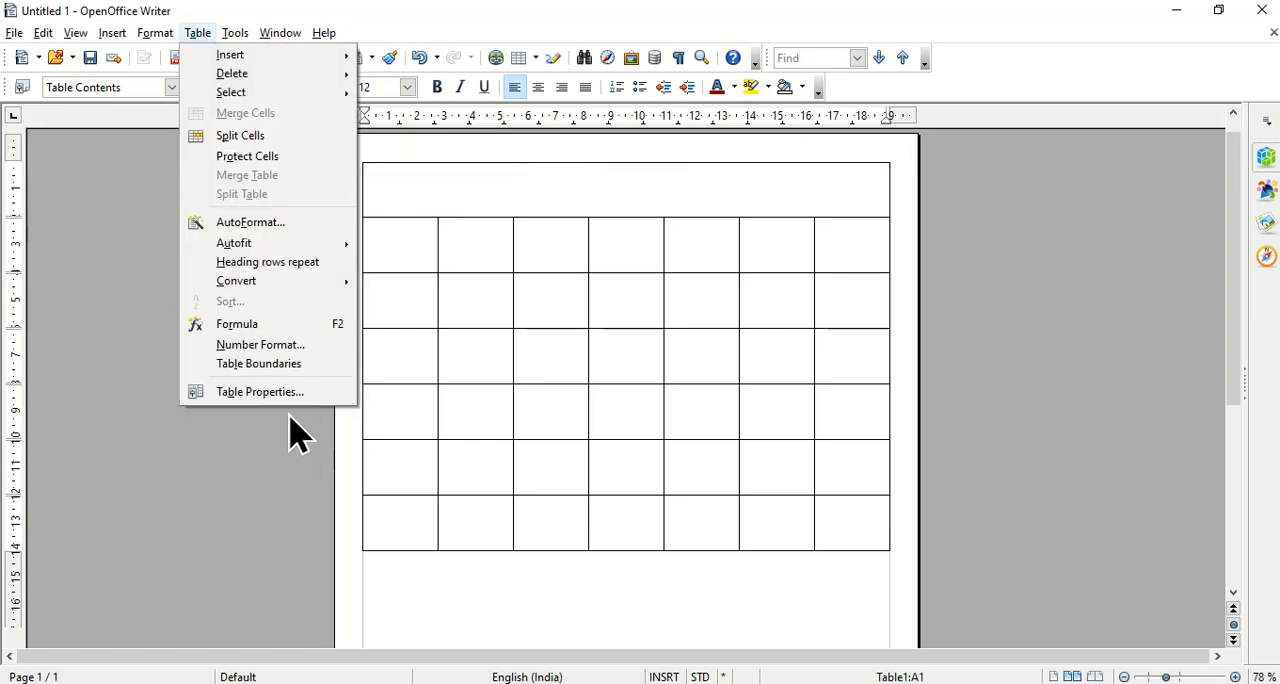
{"action": "left_click", "coordinate": [283, 392]}
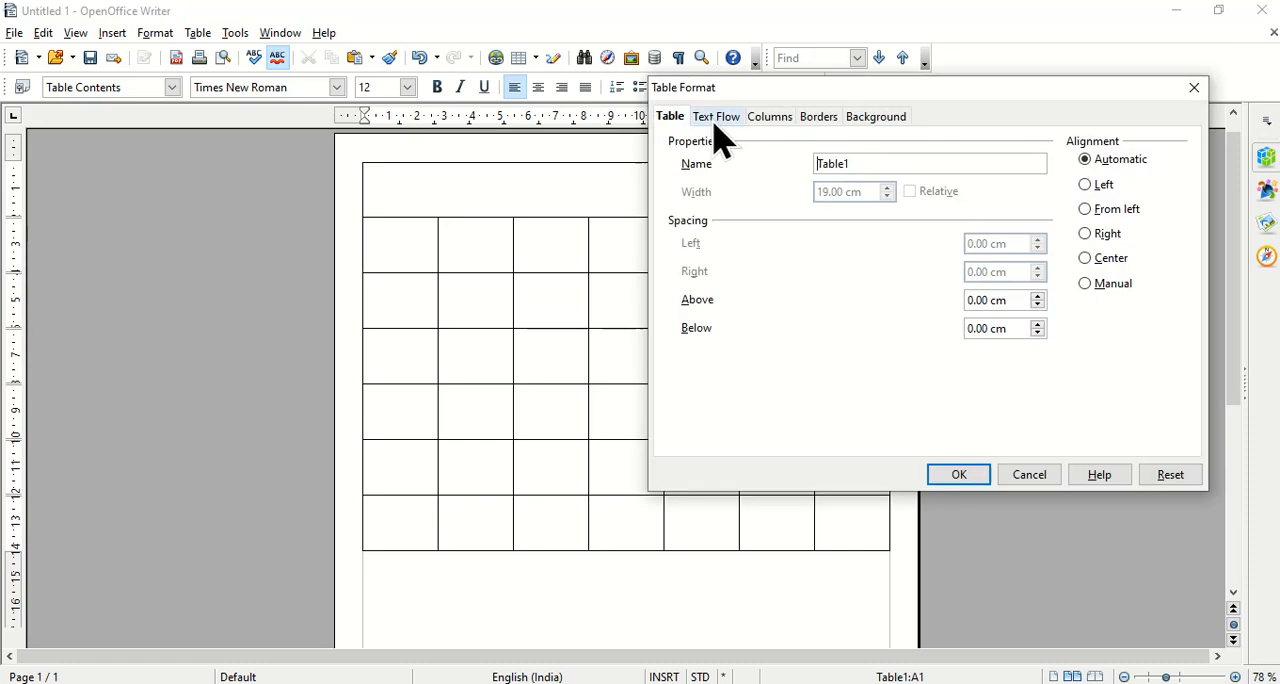
{"action": "left_click", "coordinate": [1031, 476]}
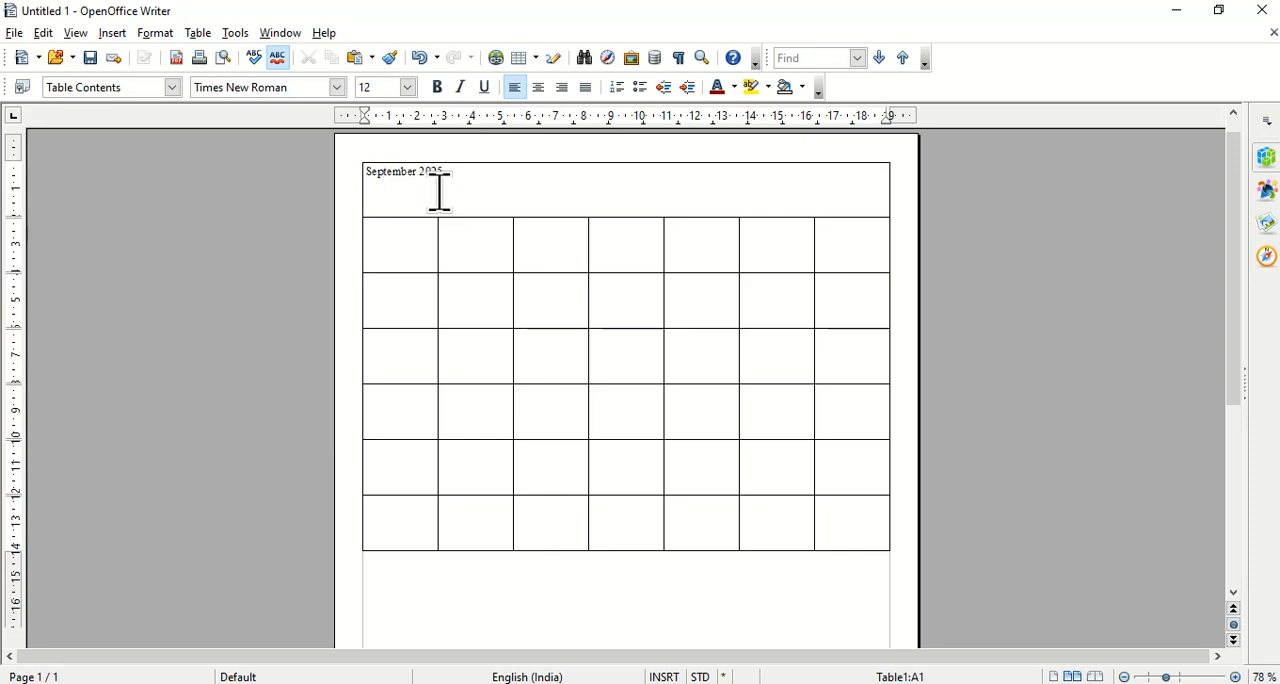
Format the September 2025 heading at size 40, bold and centered, and leave the heading cell.
{"action": "triple_click", "coordinate": [366, 176]}
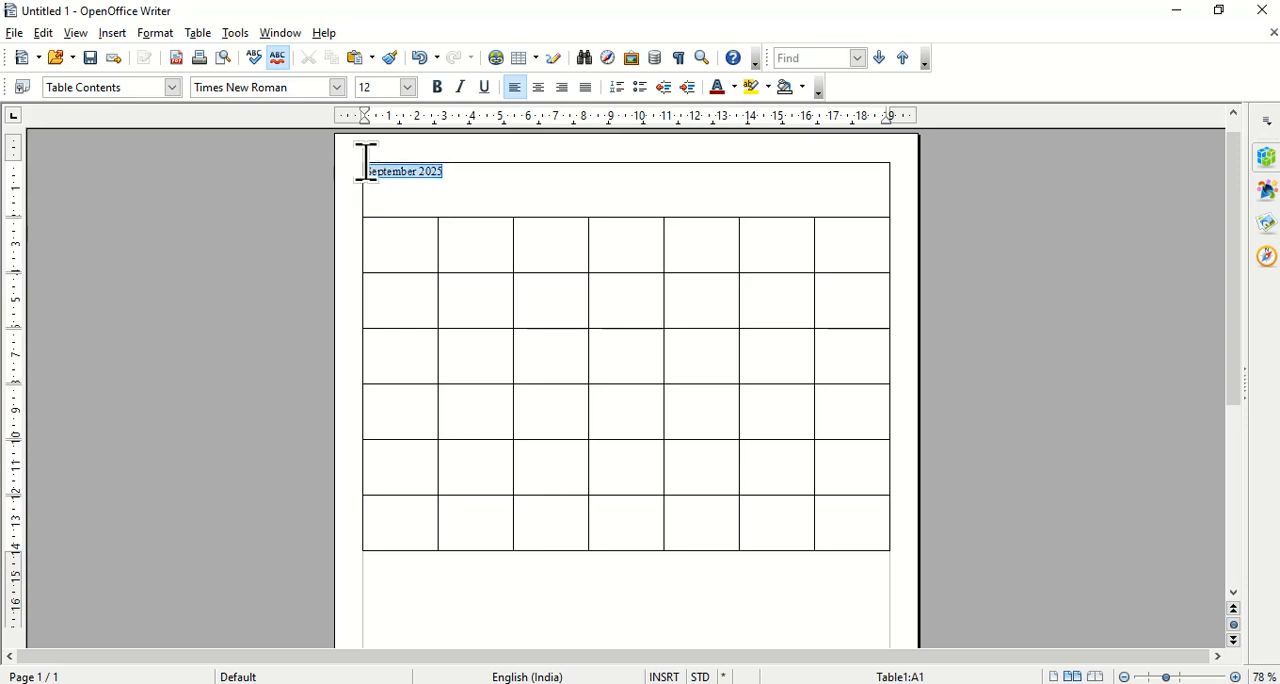
{"action": "left_click", "coordinate": [408, 87]}
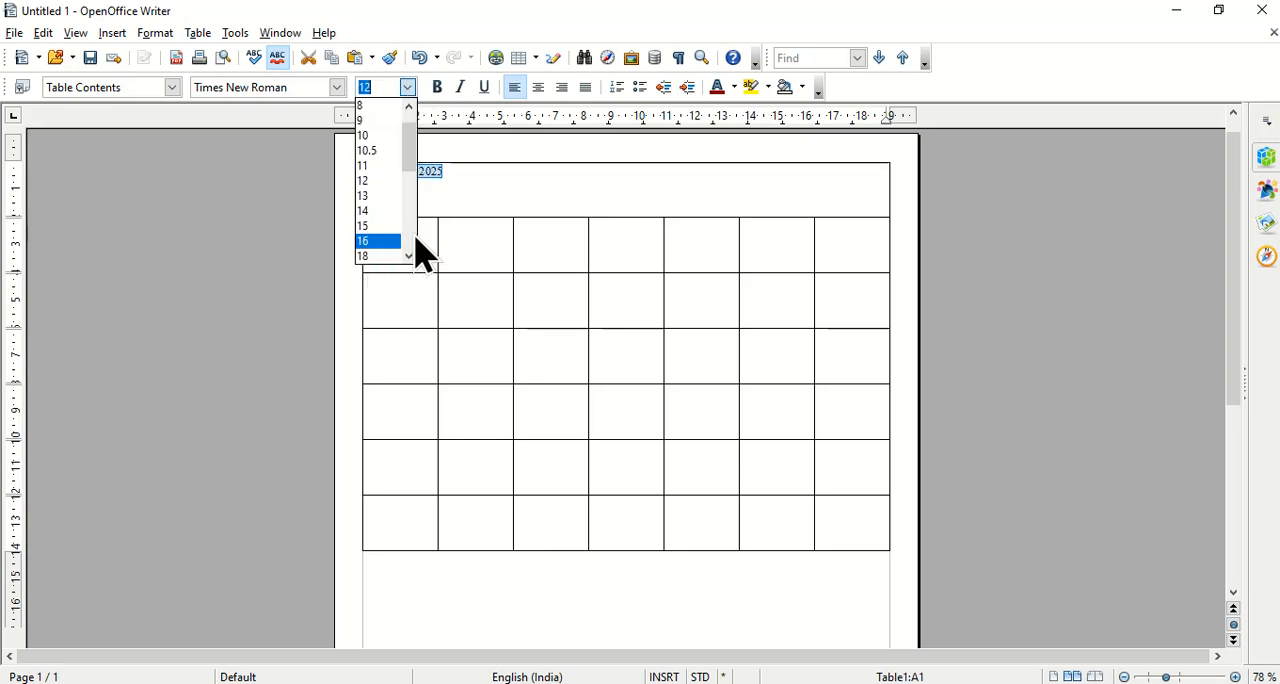
{"action": "scroll", "coordinate": [412, 251], "scroll_direction": "down", "scroll_amount": 3}
{"action": "left_click", "coordinate": [378, 238]}
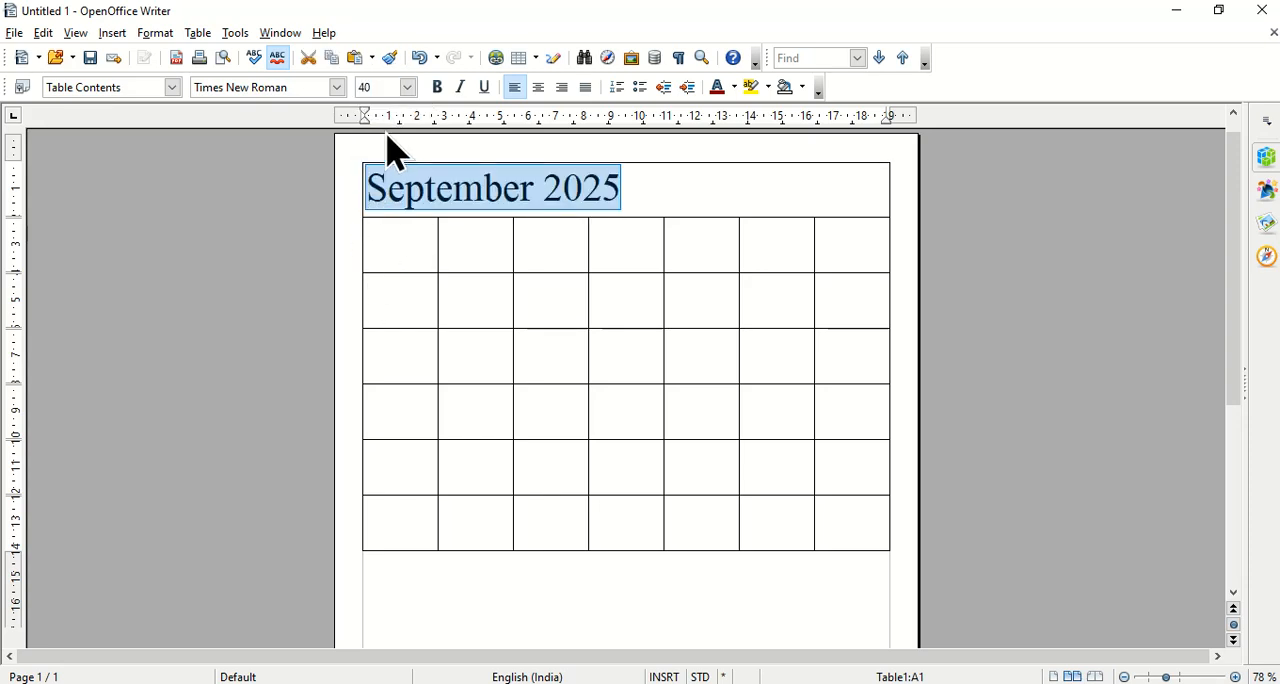
{"action": "left_click", "coordinate": [437, 88]}
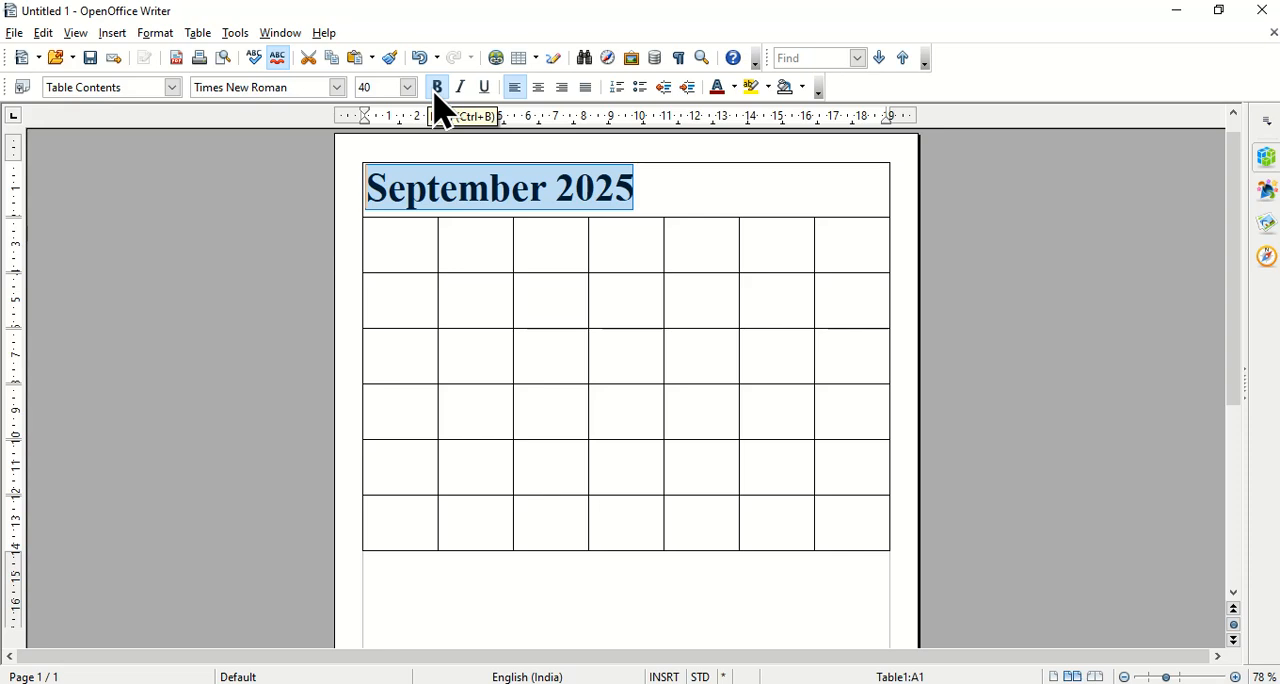
{"action": "left_click", "coordinate": [538, 88]}
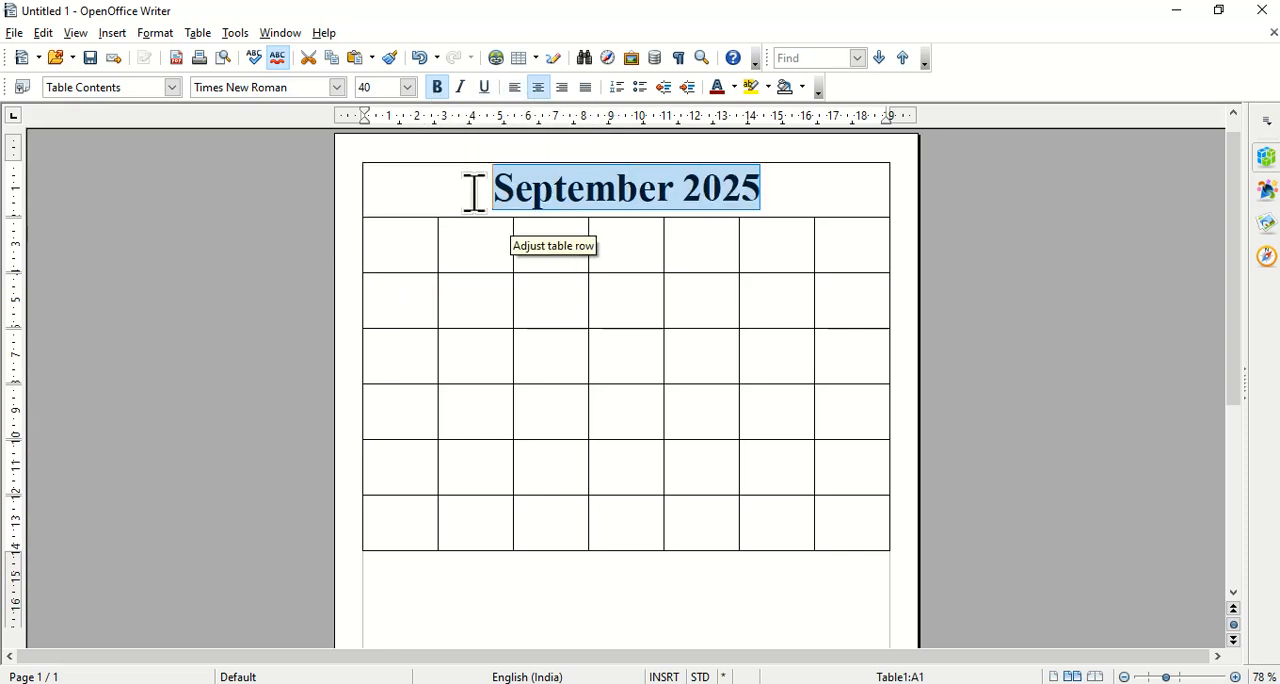
{"action": "left_click", "coordinate": [391, 254]}
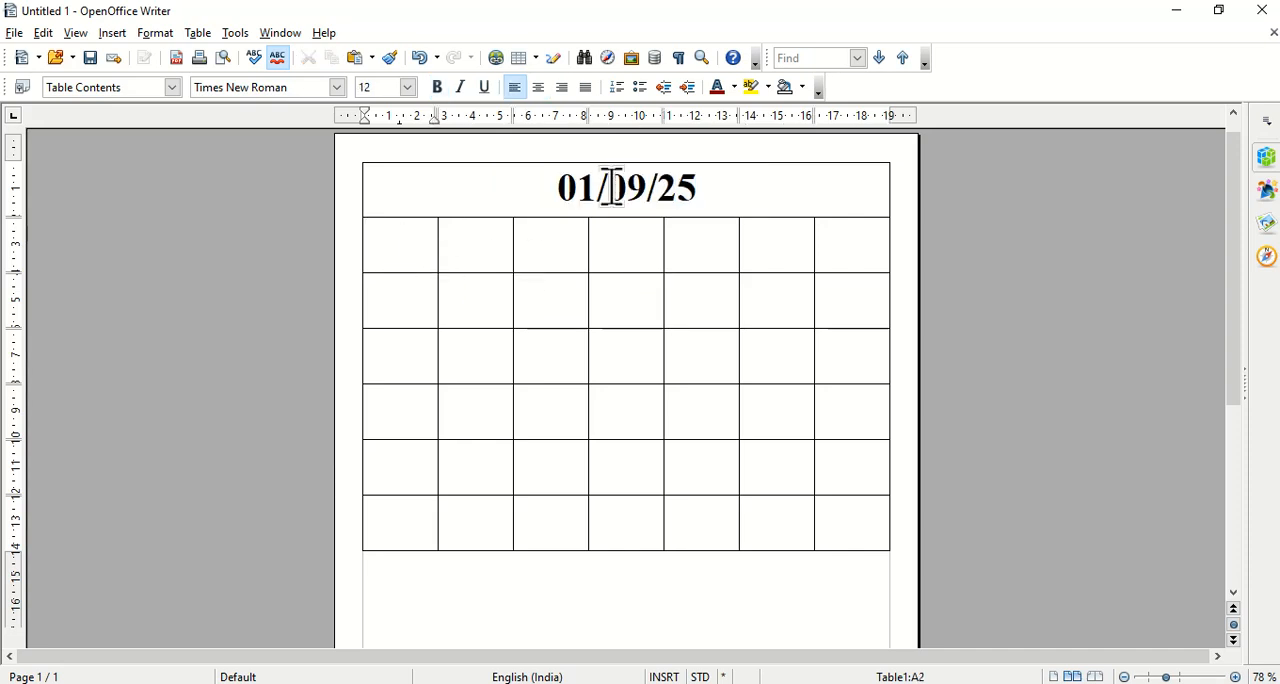
Set the number format of the merged heading cell to the Text category.
{"action": "left_click_drag", "start_coordinate": [553, 192], "coordinate": [722, 190]}
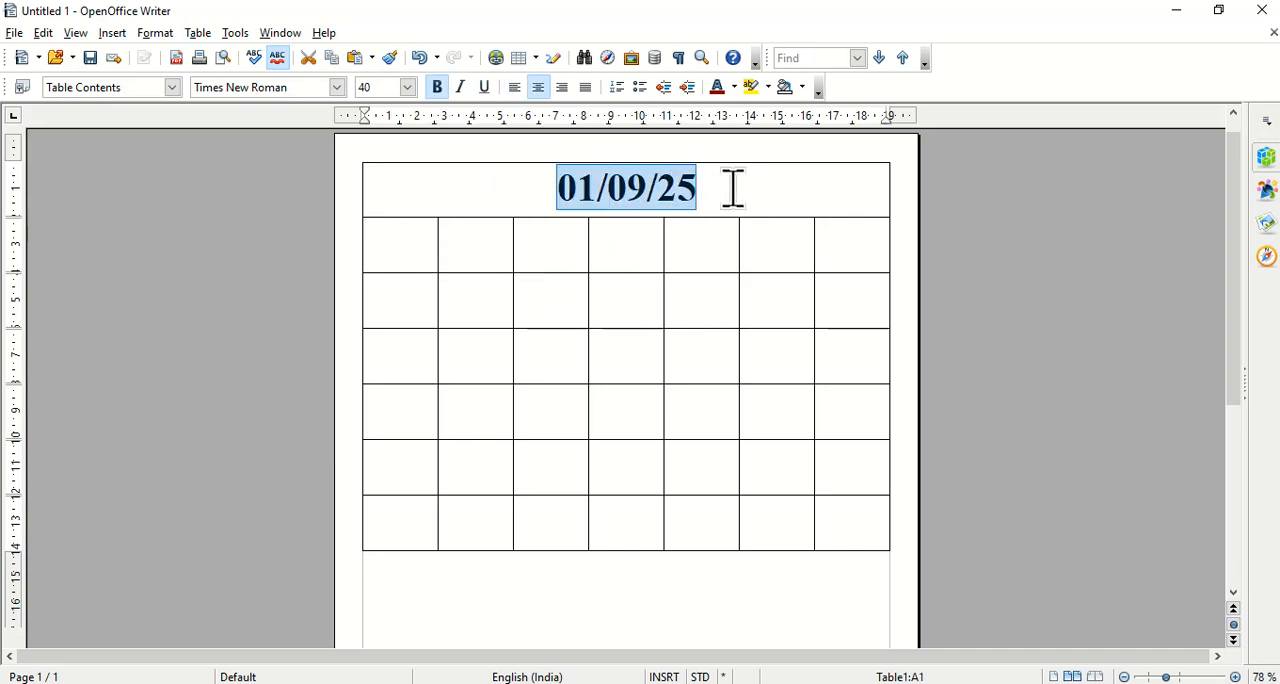
{"action": "right_click", "coordinate": [678, 190]}
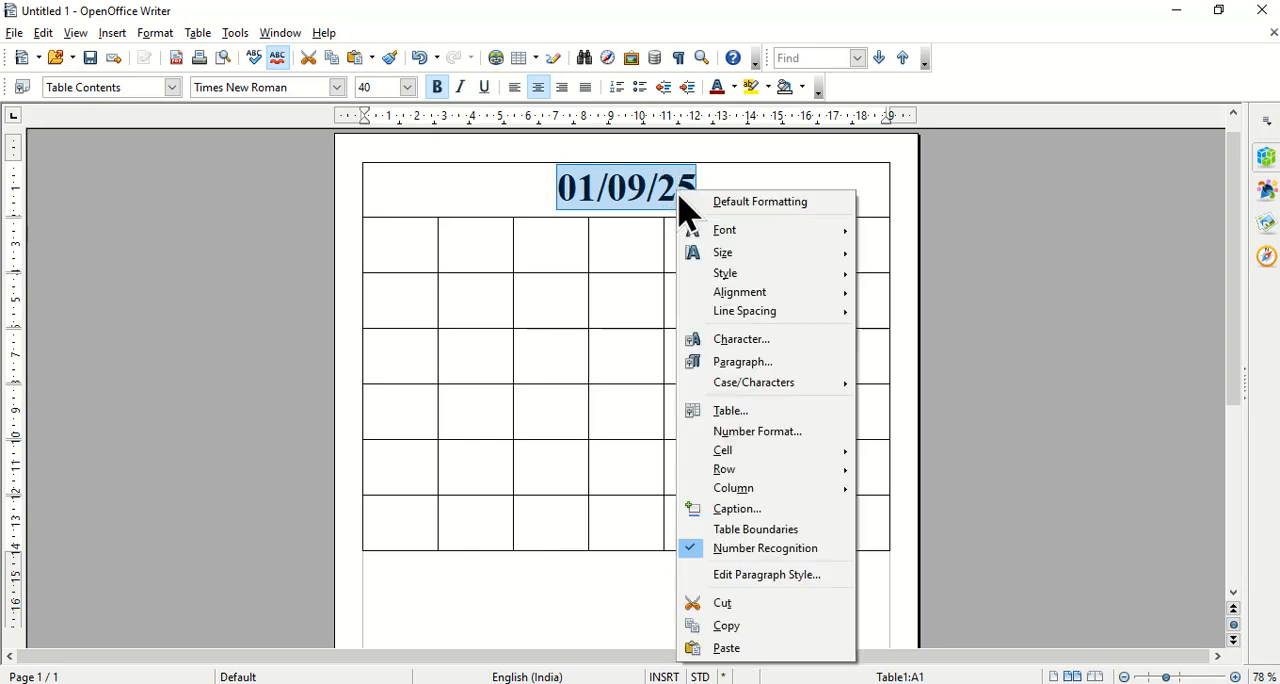
{"action": "left_click", "coordinate": [771, 431]}
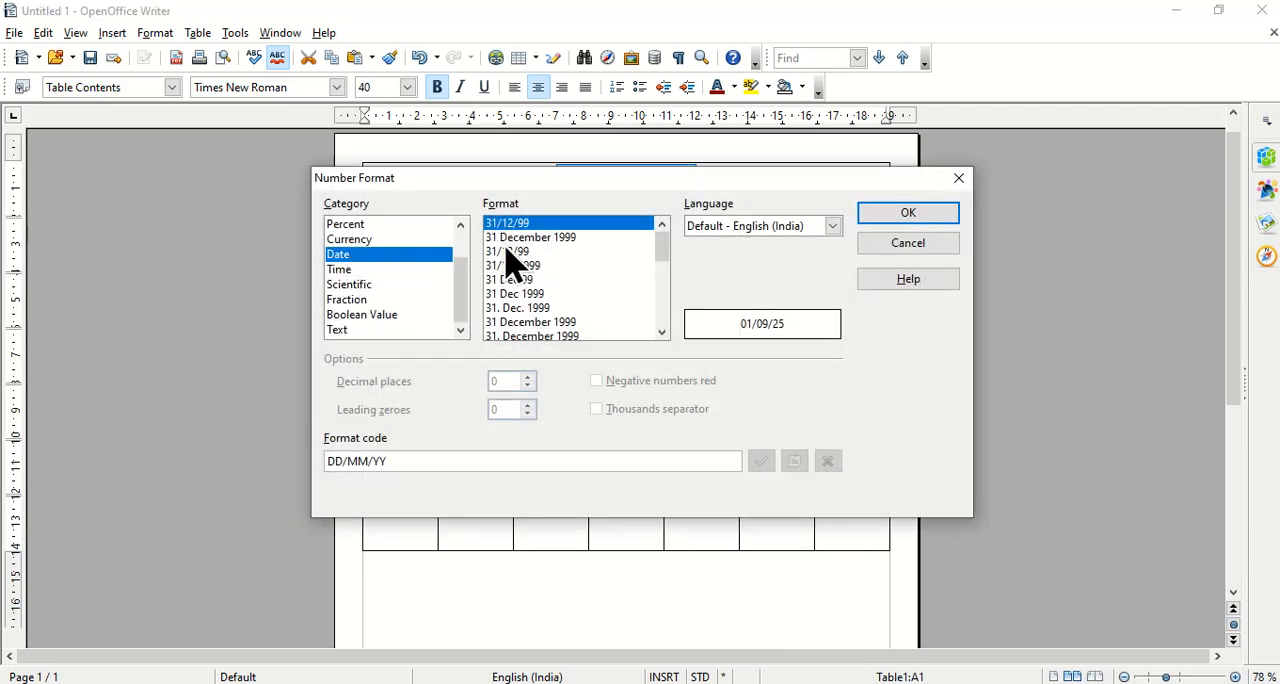
{"action": "left_click", "coordinate": [370, 331]}
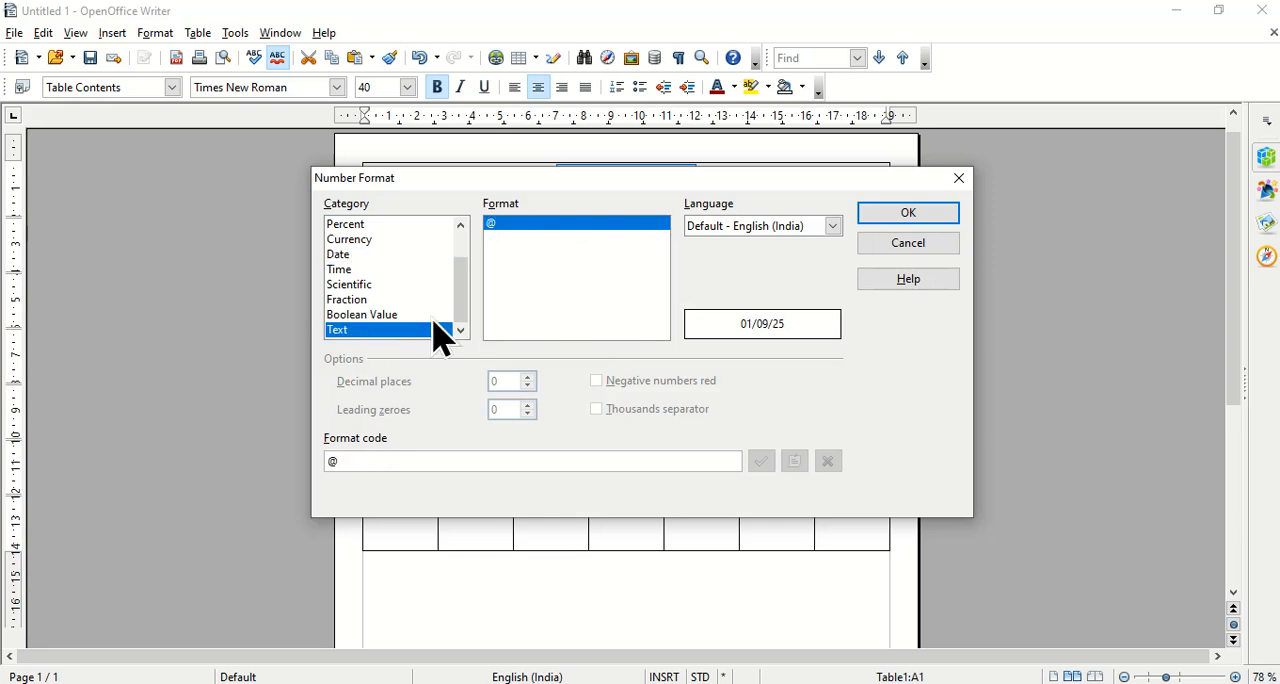
{"action": "left_click", "coordinate": [901, 212]}
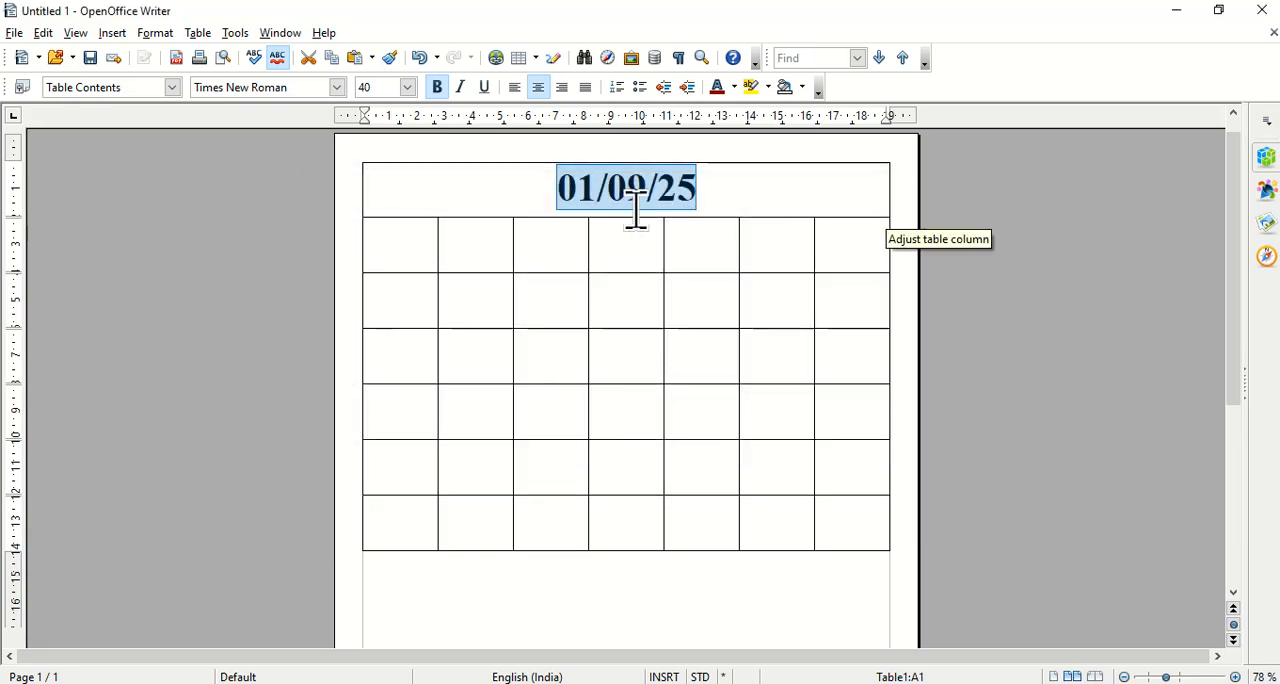
Replace the date in the heading cell with the text September 2025.
{"action": "type", "text": "Sept"}
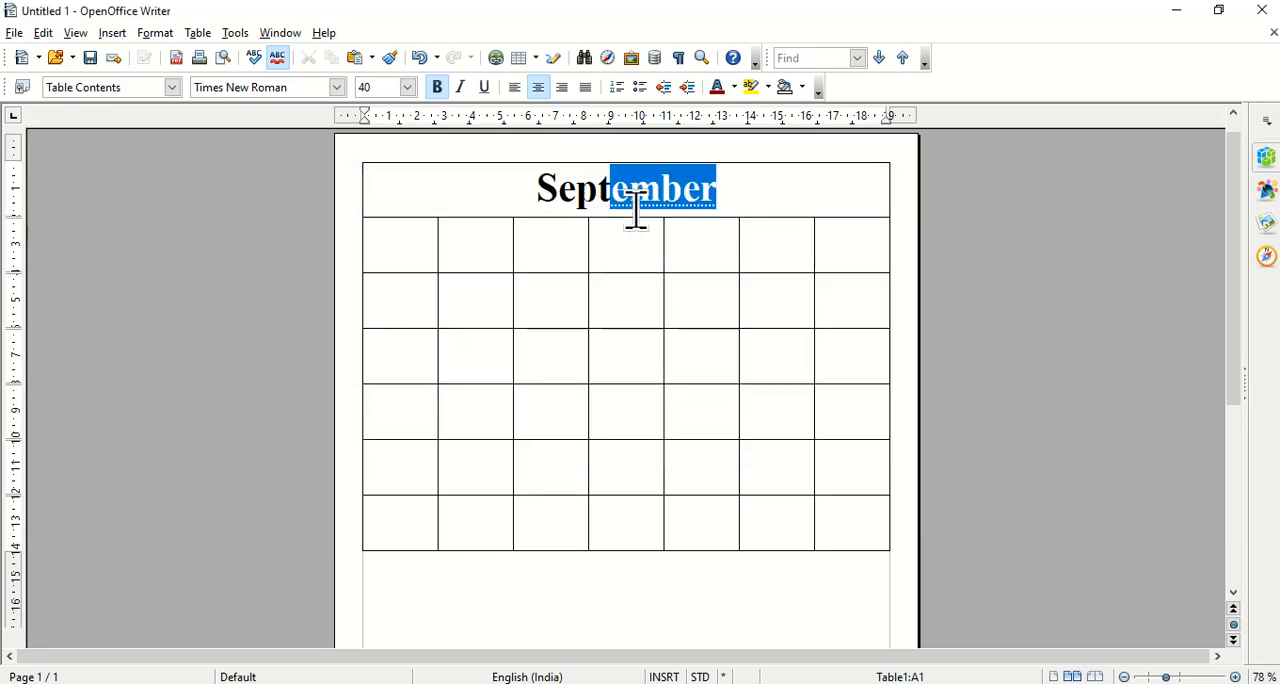
{"action": "key", "text": "Return"}
{"action": "type", "text": "2025"}
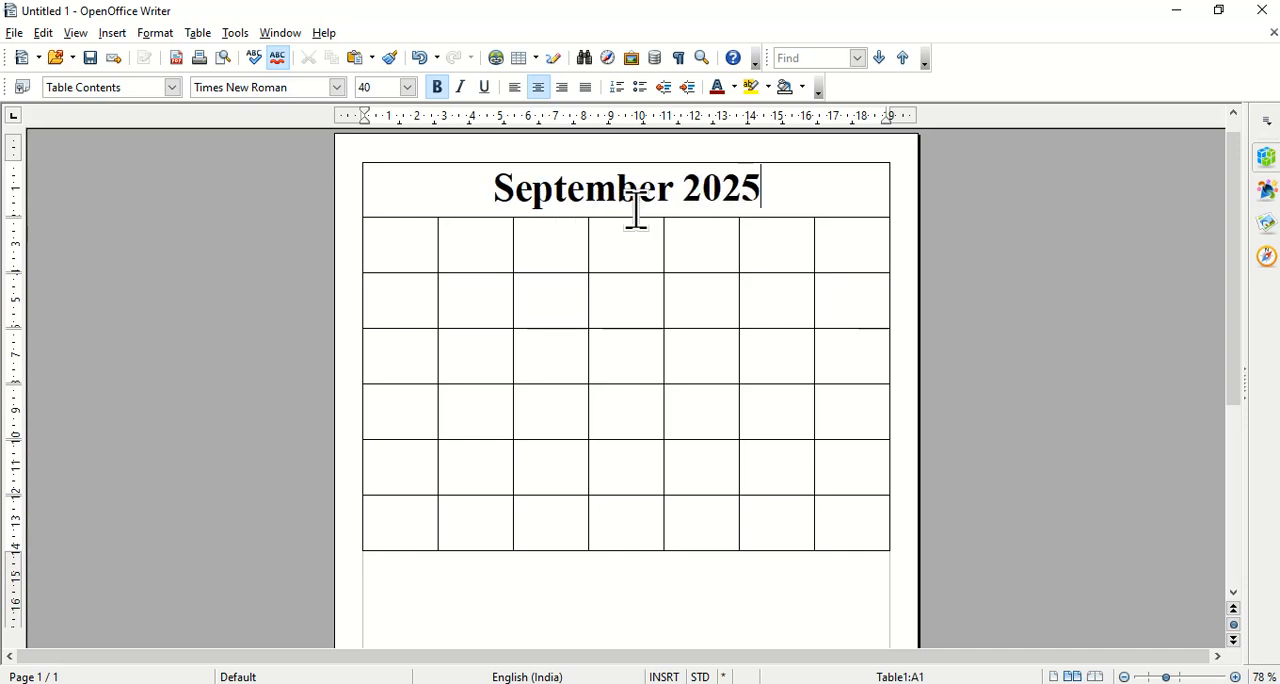
{"action": "left_click", "coordinate": [582, 255]}
{"action": "left_click_drag", "start_coordinate": [409, 248], "coordinate": [836, 248]}
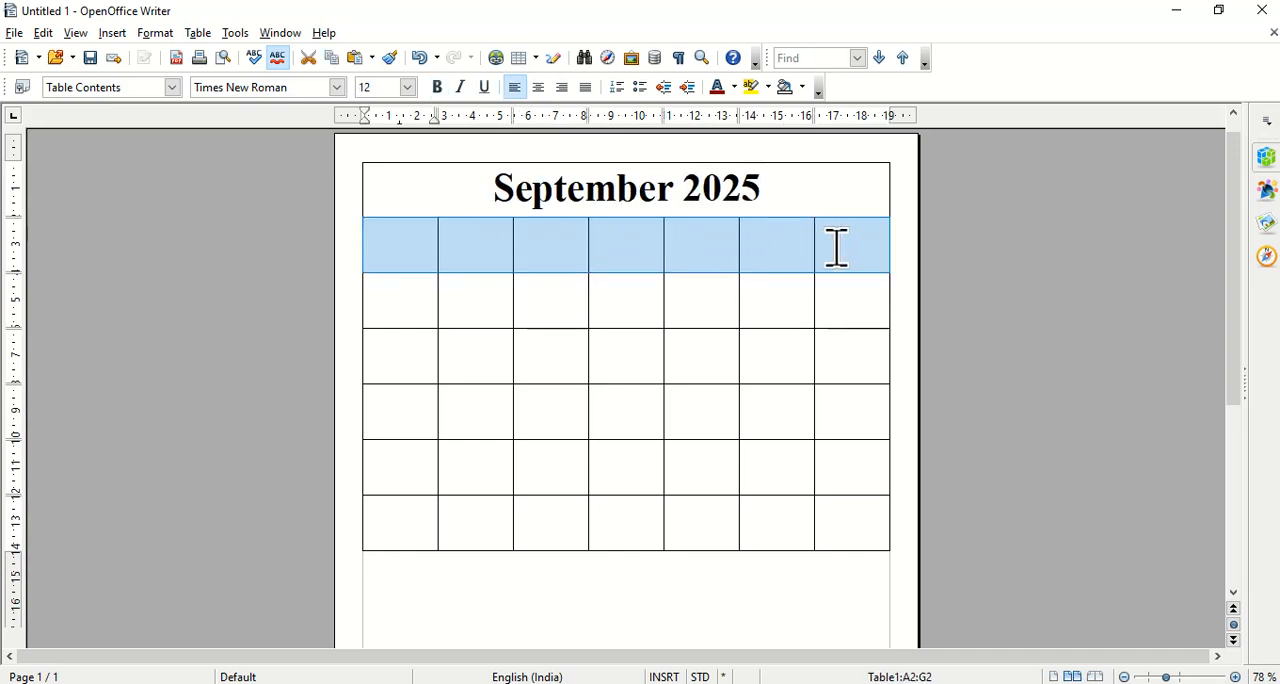
{"action": "type", "text": "S"}
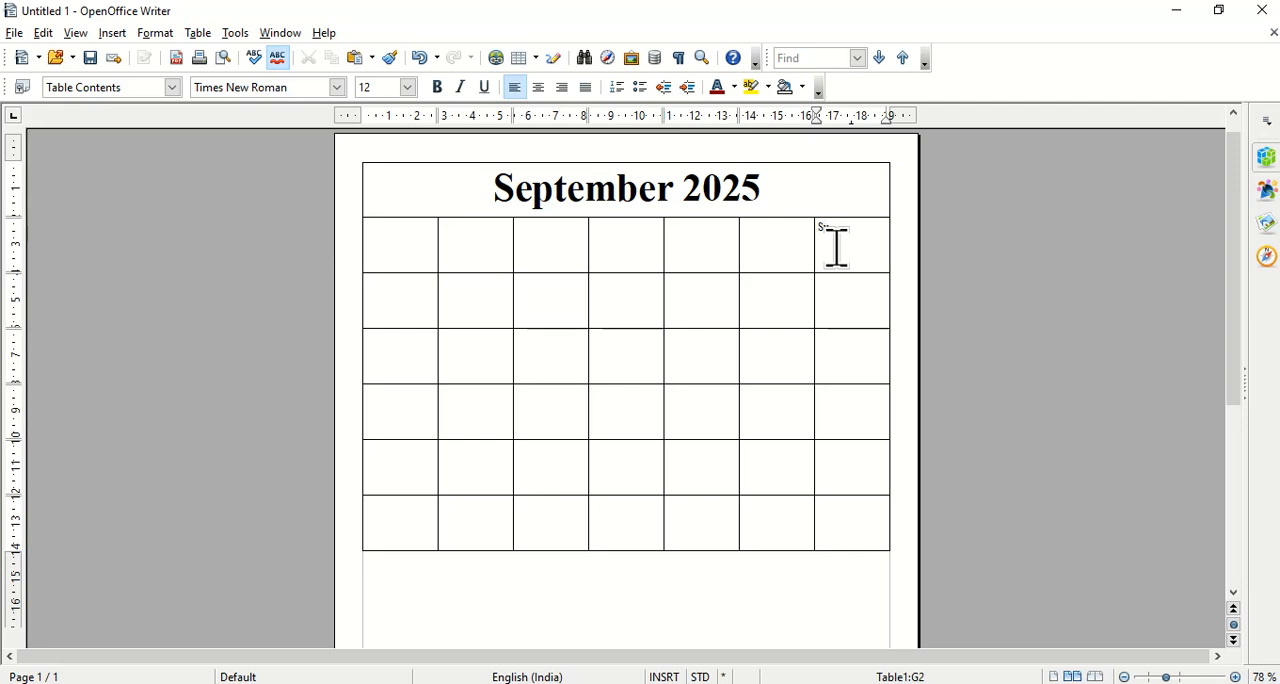
{"action": "key", "text": "ctrl+z"}
Format all cells of the table's second row at font size 20, bold and centered.
{"action": "left_click_drag", "start_coordinate": [411, 249], "coordinate": [851, 252]}
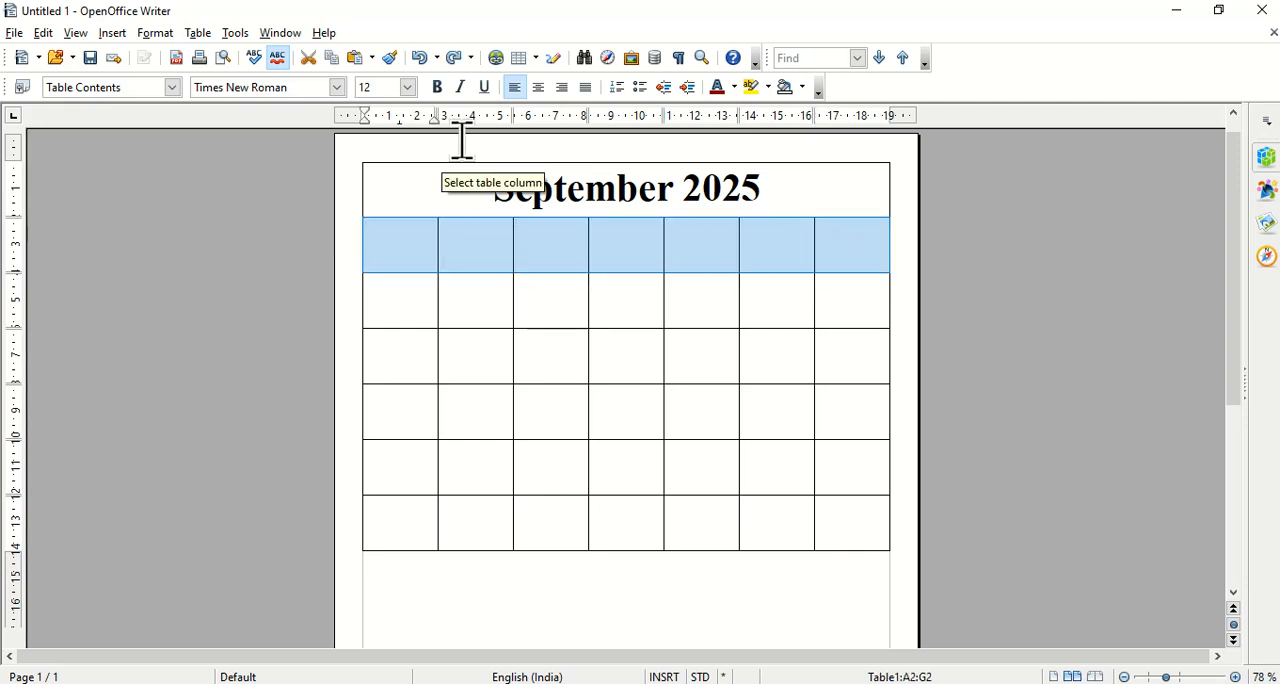
{"action": "left_click", "coordinate": [408, 87]}
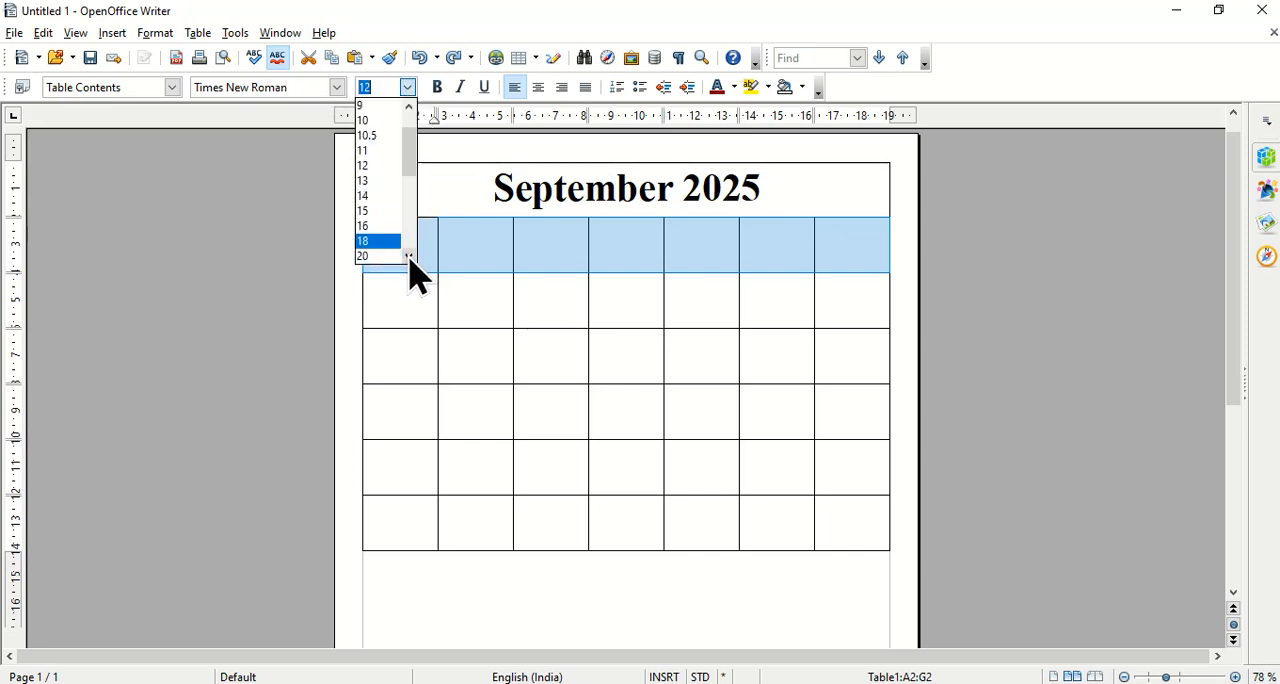
{"action": "left_click", "coordinate": [380, 256]}
{"action": "left_click", "coordinate": [438, 88]}
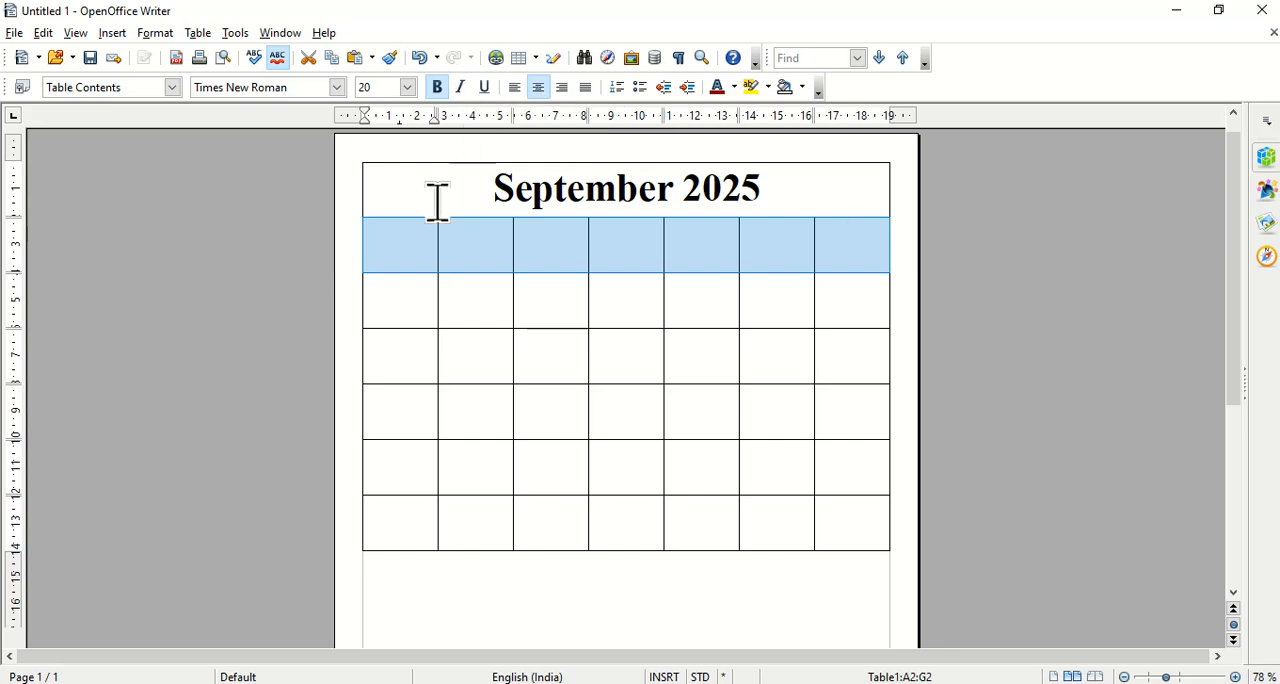
Fill the second row's cells with the weekday labels Sun, Mon, Tue, Web, Thurs, Fri and Sat.
{"action": "type", "text": "S"}
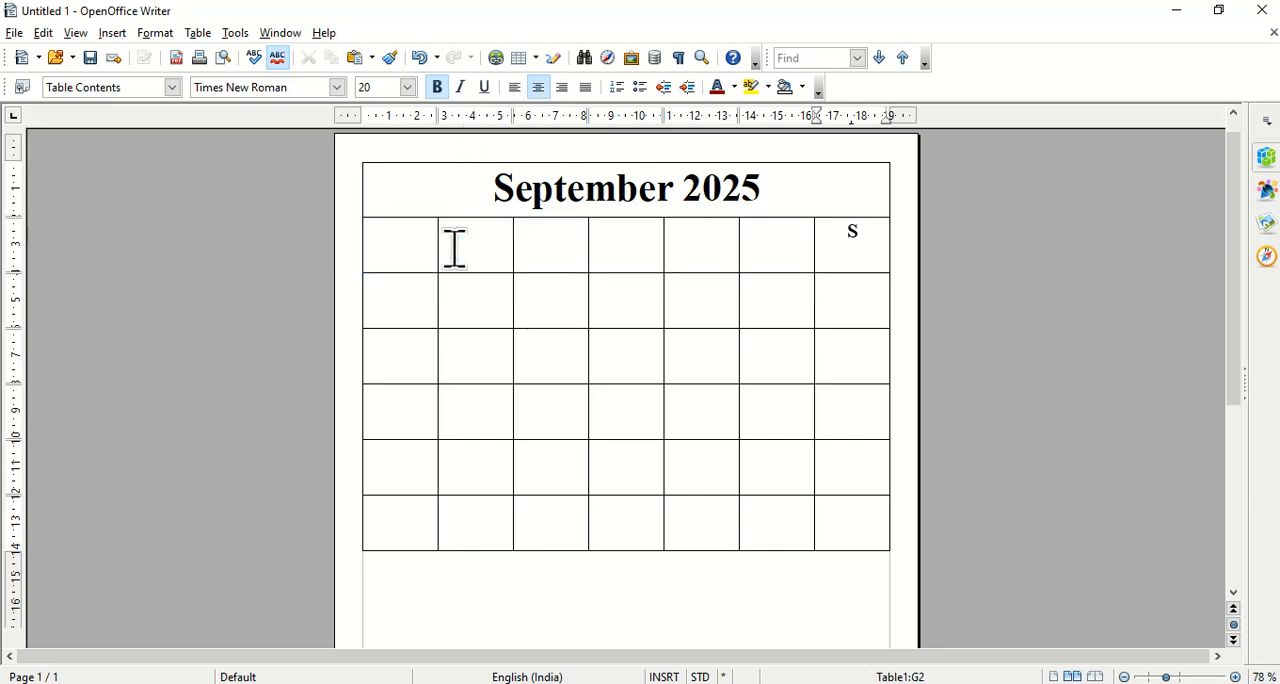
{"action": "left_click", "coordinate": [397, 243], "text": "shift"}
{"action": "key", "text": "Delete"}
{"action": "type", "text": "Sun"}
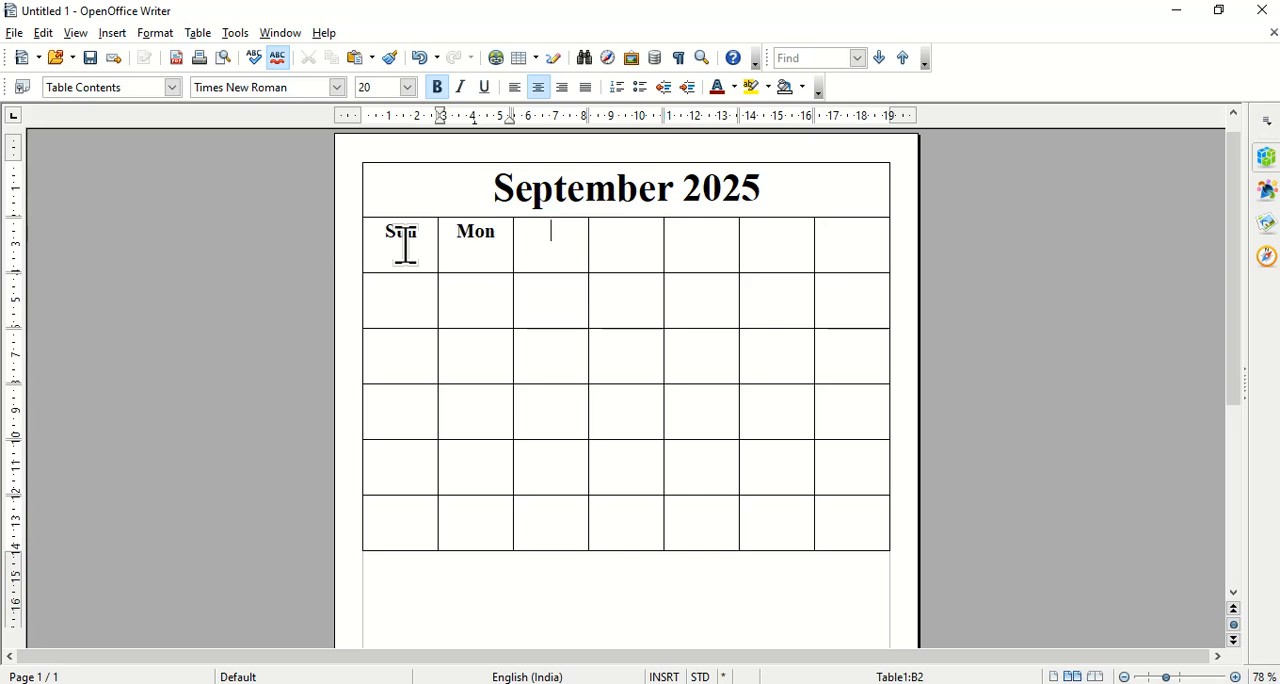
{"action": "type", "text": "Tue"}
{"action": "key", "text": "Tab"}
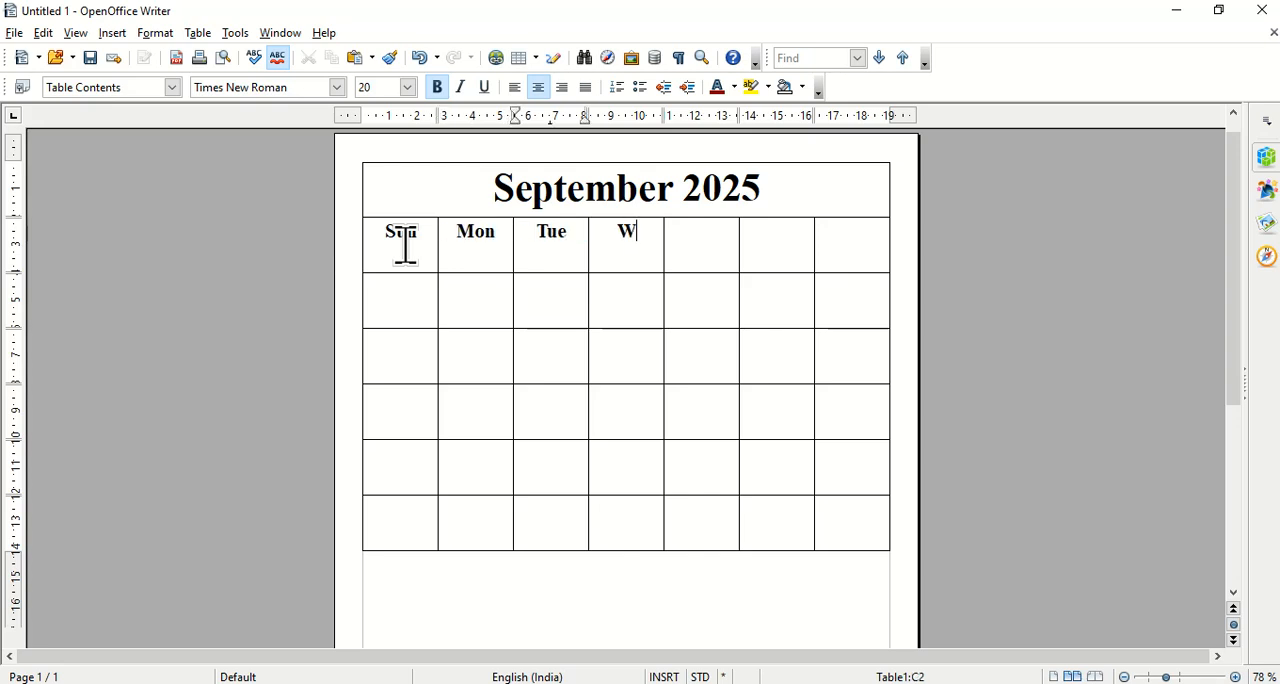
{"action": "type", "text": "Thurs"}
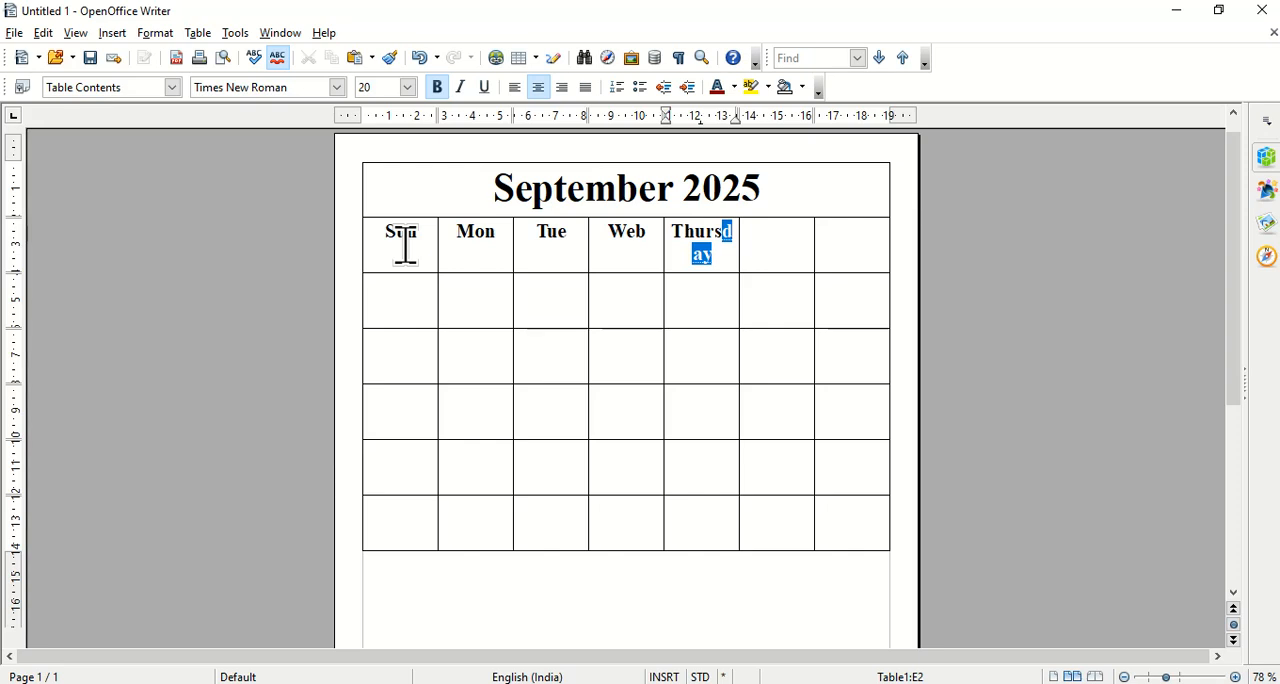
{"action": "key", "text": "Tab"}
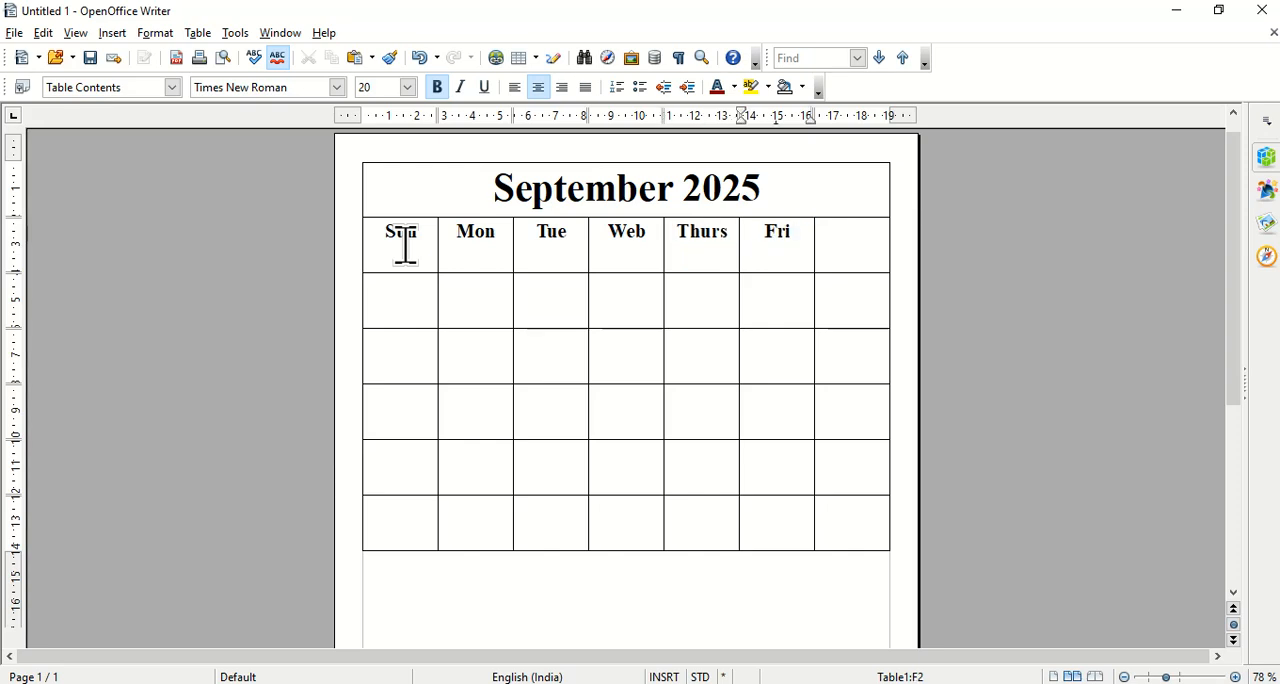
{"action": "type", "text": "Sat"}
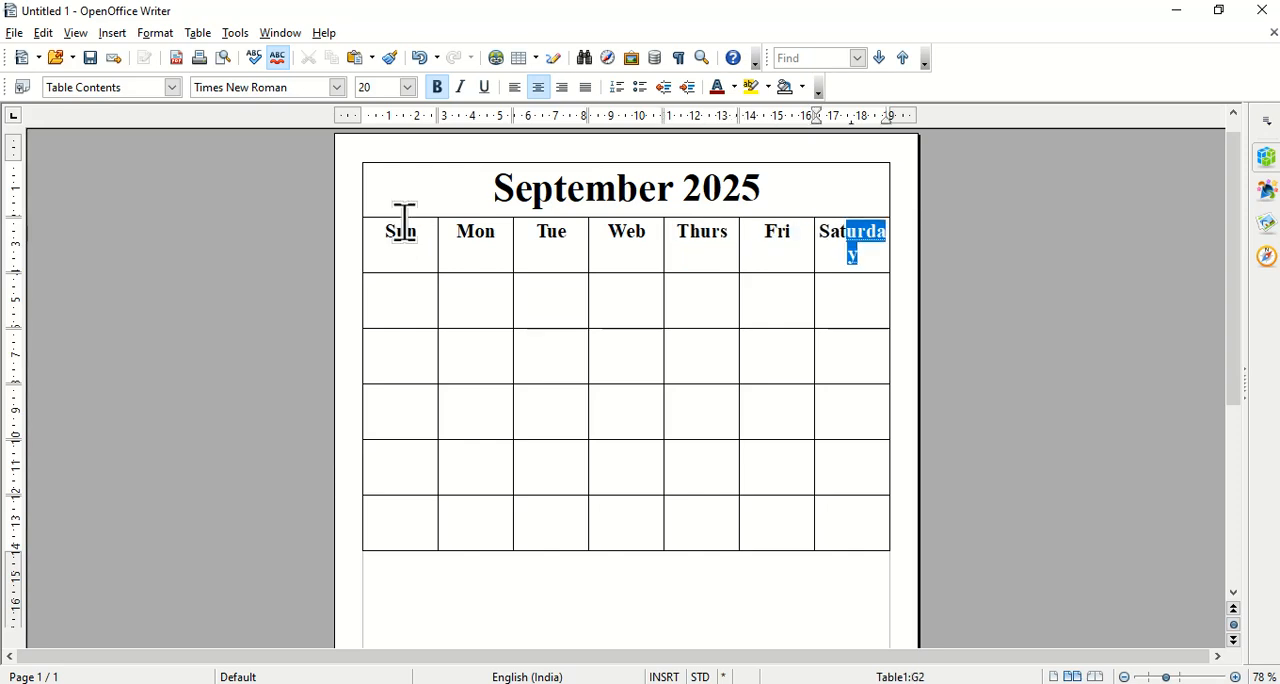
{"action": "key", "text": "Tab"}
Change the font color of the whole weekday row to dark blue.
{"action": "left_click_drag", "start_coordinate": [410, 246], "coordinate": [846, 246]}
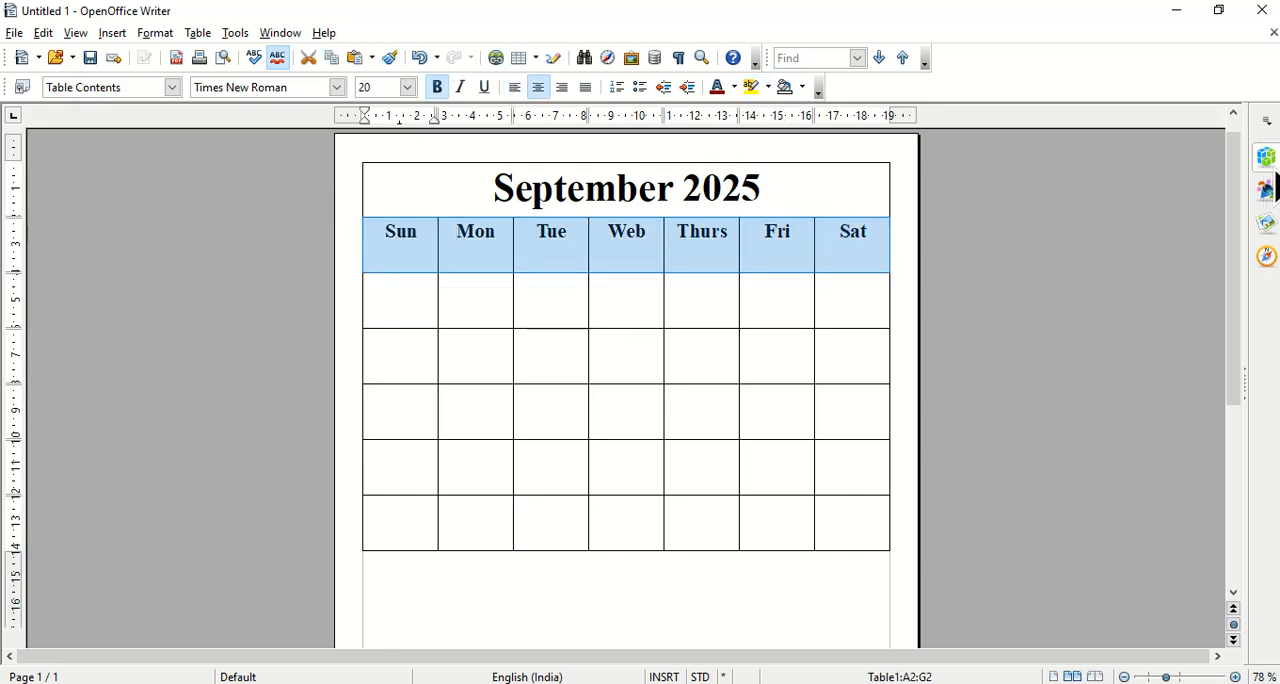
{"action": "left_click", "coordinate": [735, 88]}
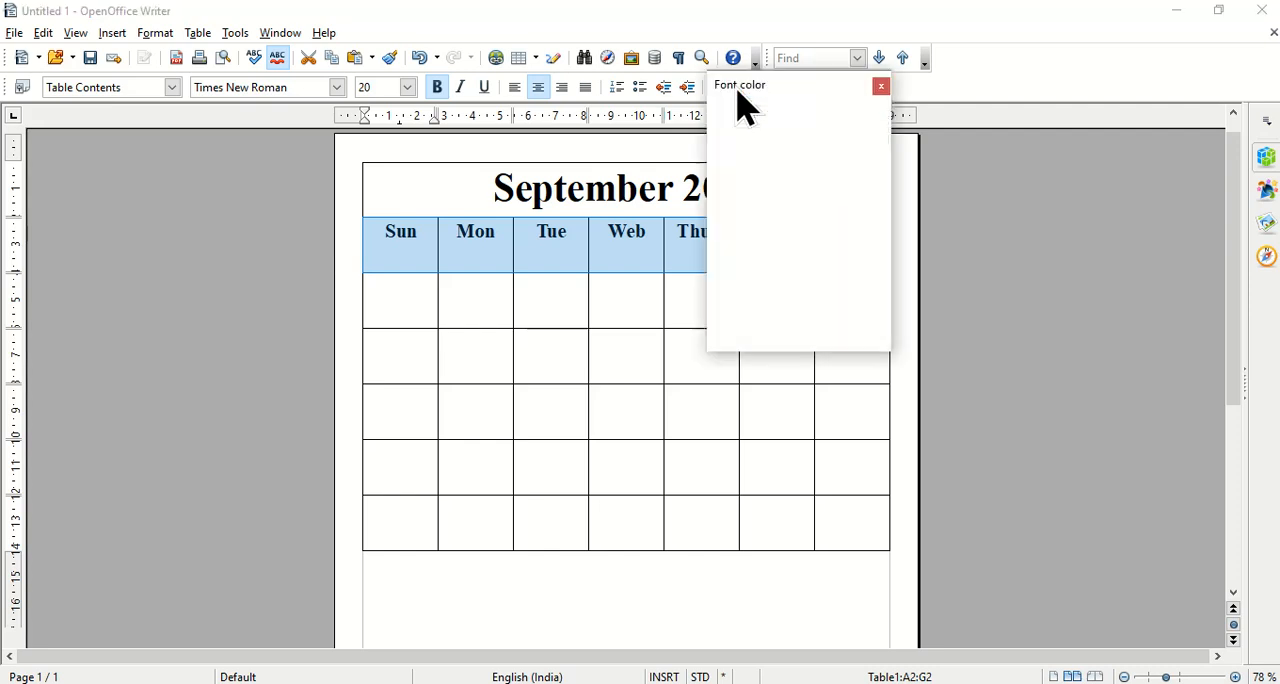
{"action": "left_click", "coordinate": [814, 240]}
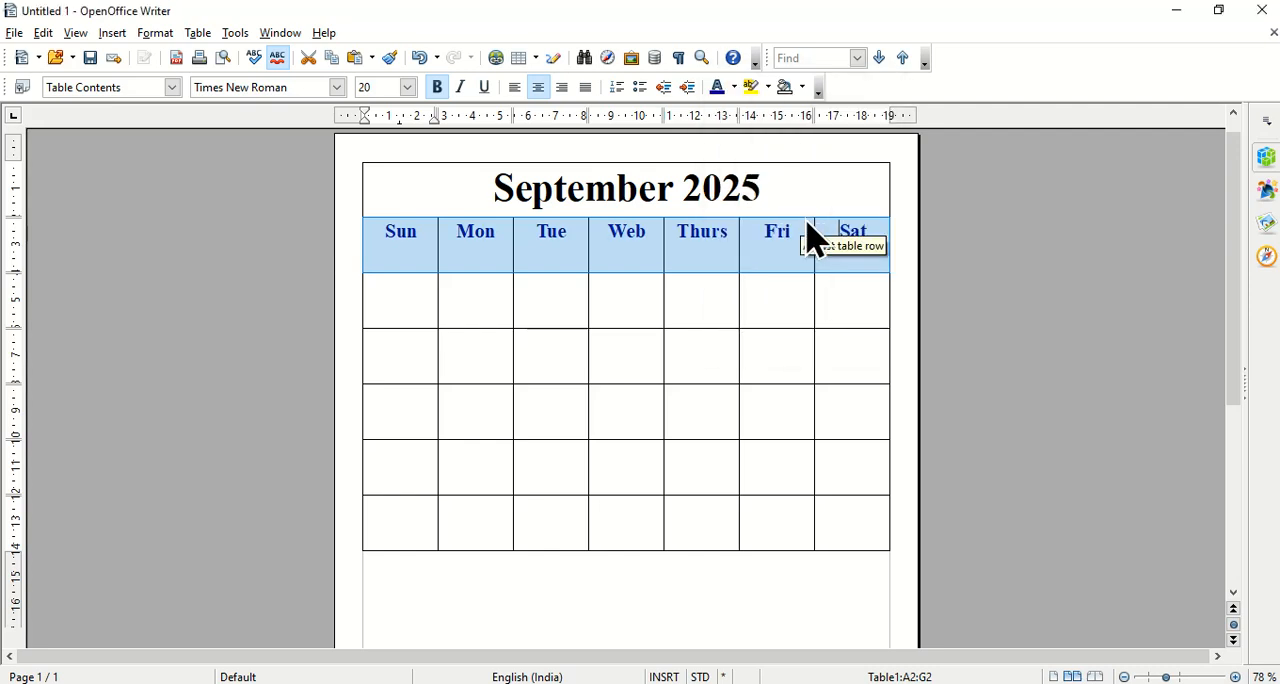
Change the font color of the September 2025 heading to Red 3 and deselect it.
{"action": "left_click", "coordinate": [513, 190]}
{"action": "left_click_drag", "start_coordinate": [488, 190], "coordinate": [776, 184]}
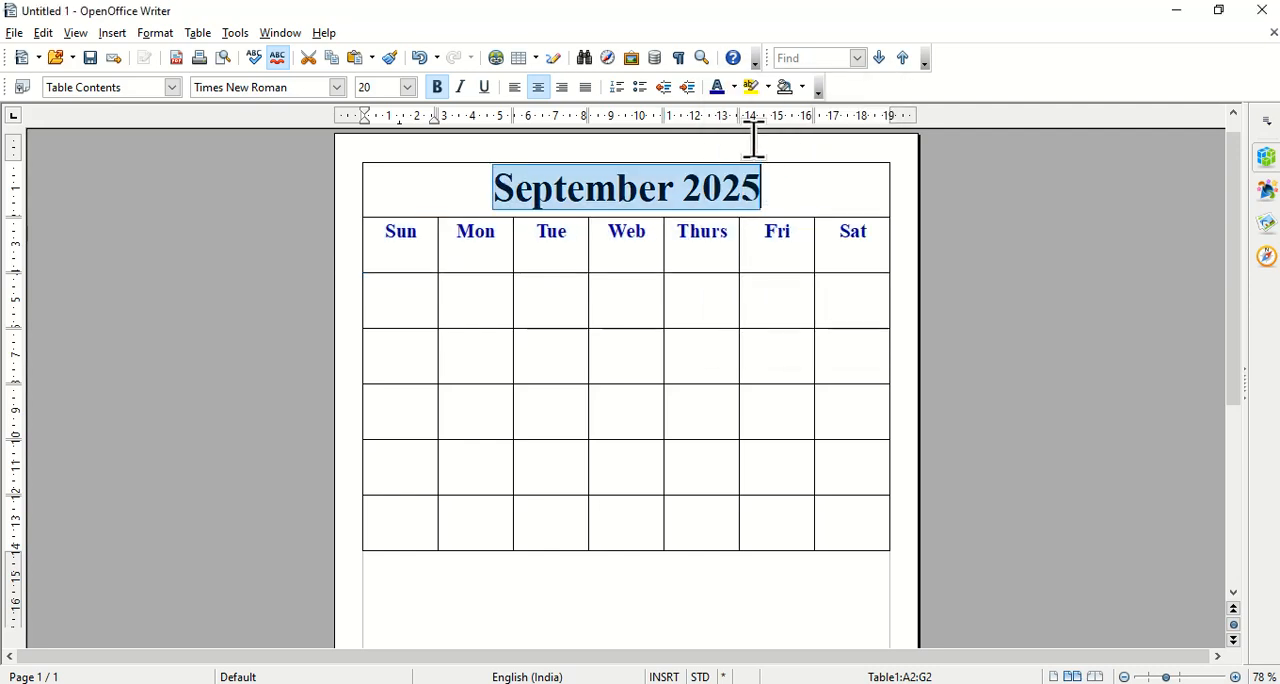
{"action": "left_click", "coordinate": [735, 88]}
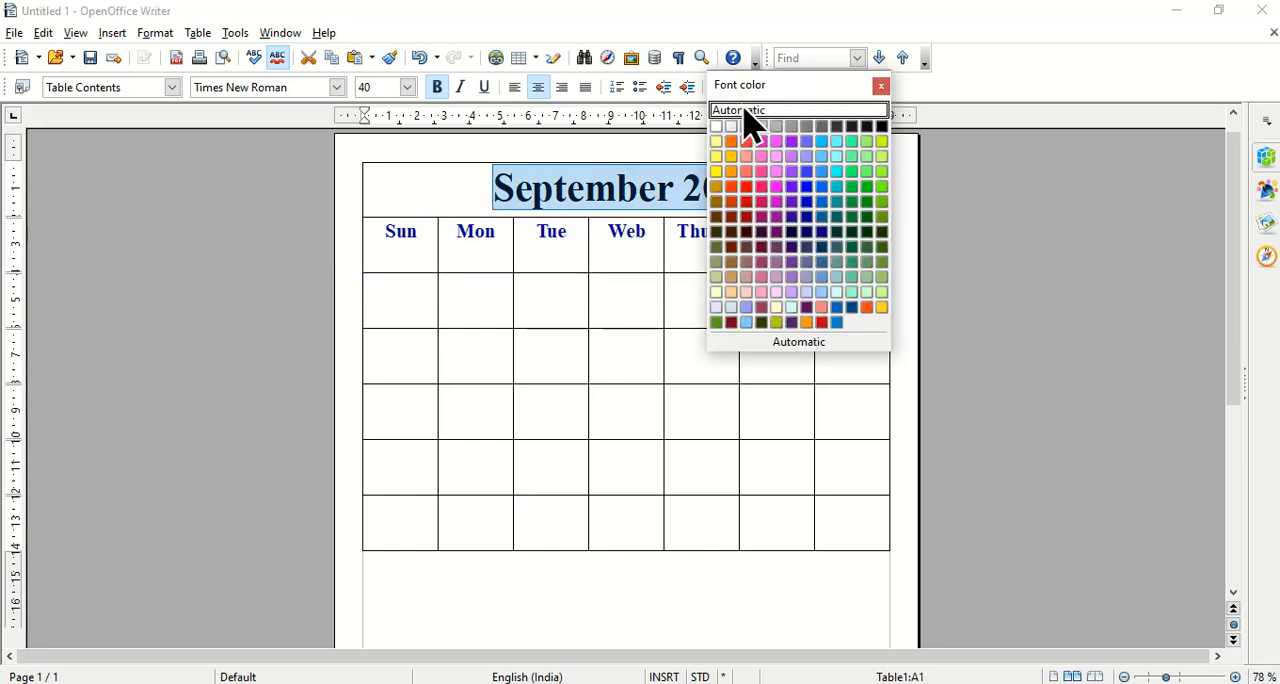
{"action": "left_click", "coordinate": [748, 190]}
{"action": "left_click", "coordinate": [586, 292]}
Set the vertical alignment of the weekday row to Centered in the table's text flow properties.
{"action": "left_click_drag", "start_coordinate": [410, 240], "coordinate": [835, 240]}
{"action": "right_click", "coordinate": [838, 243]}
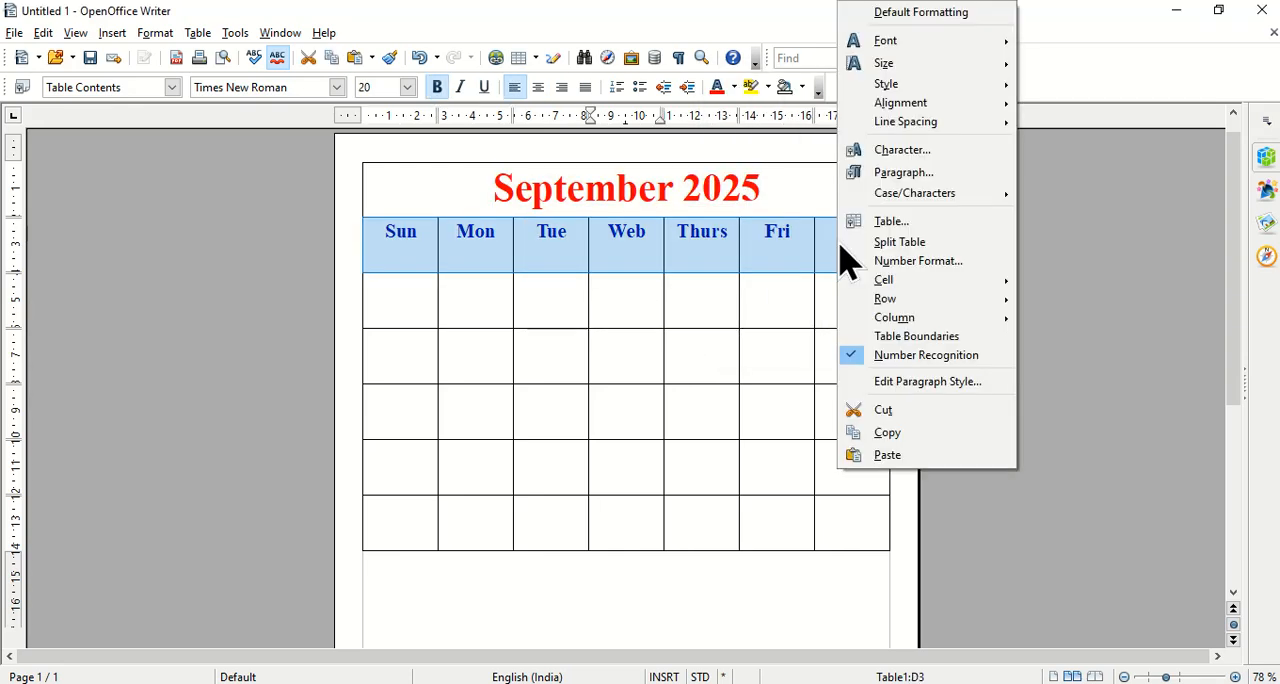
{"action": "left_click", "coordinate": [902, 224]}
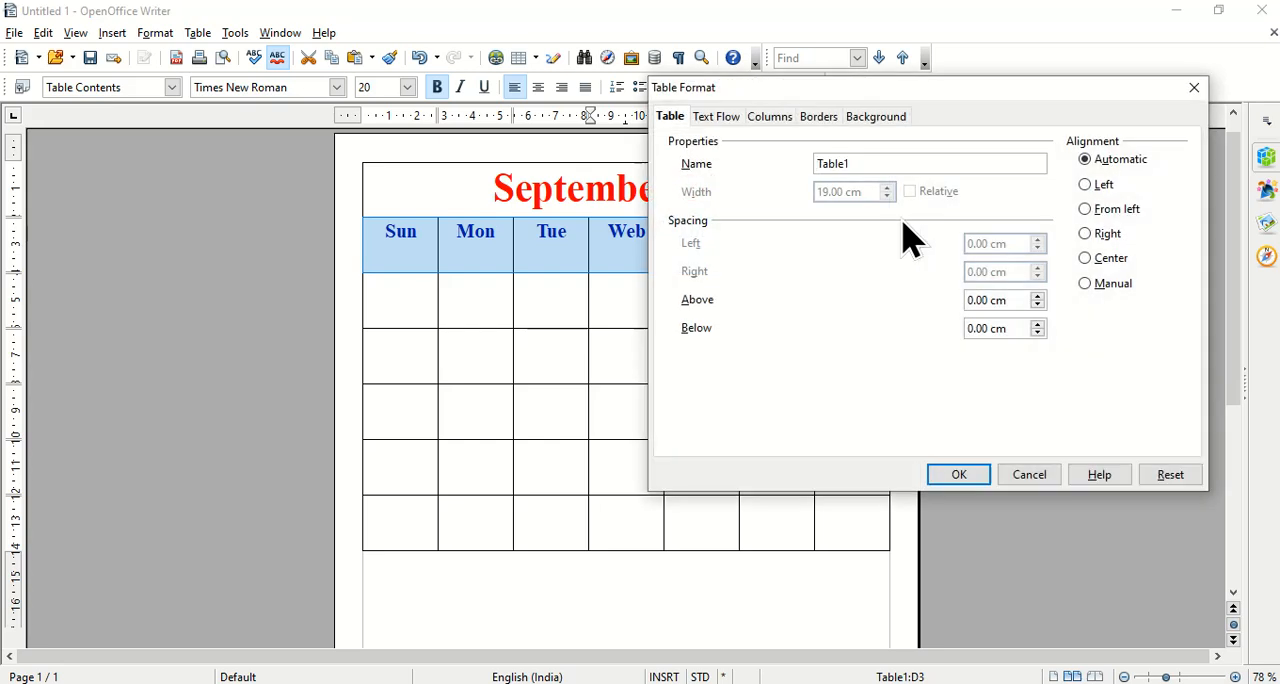
{"action": "left_click", "coordinate": [731, 124]}
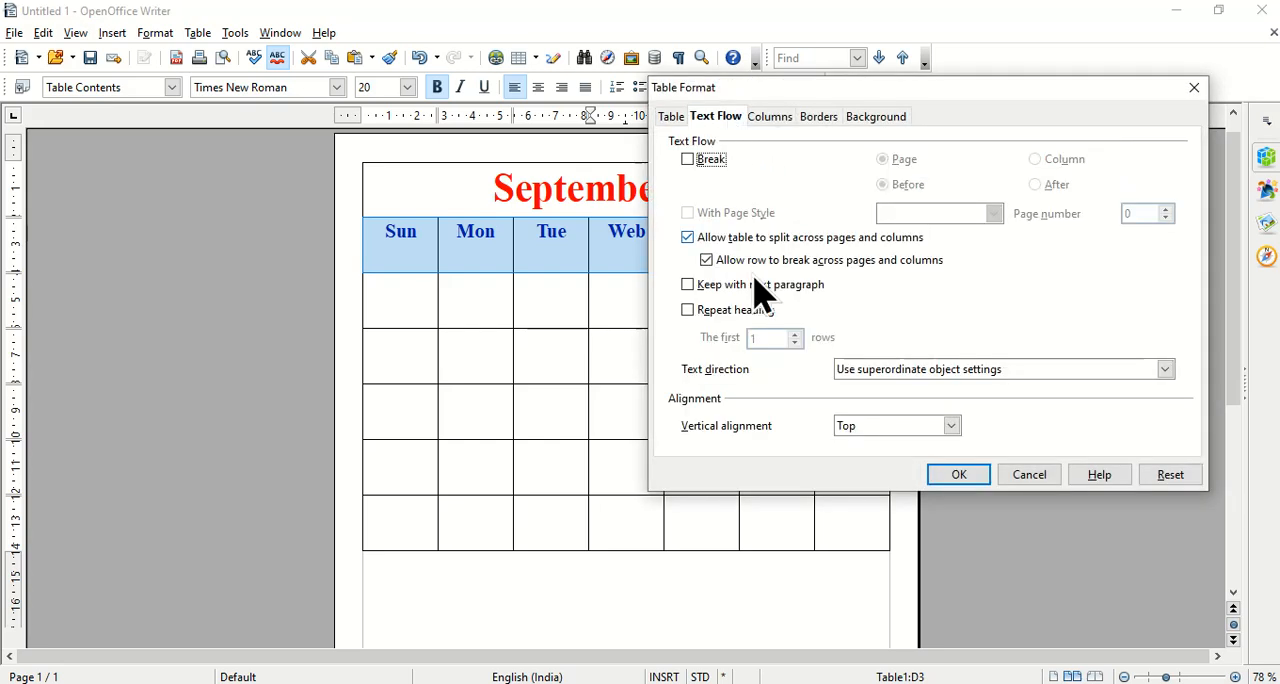
{"action": "left_click", "coordinate": [912, 430]}
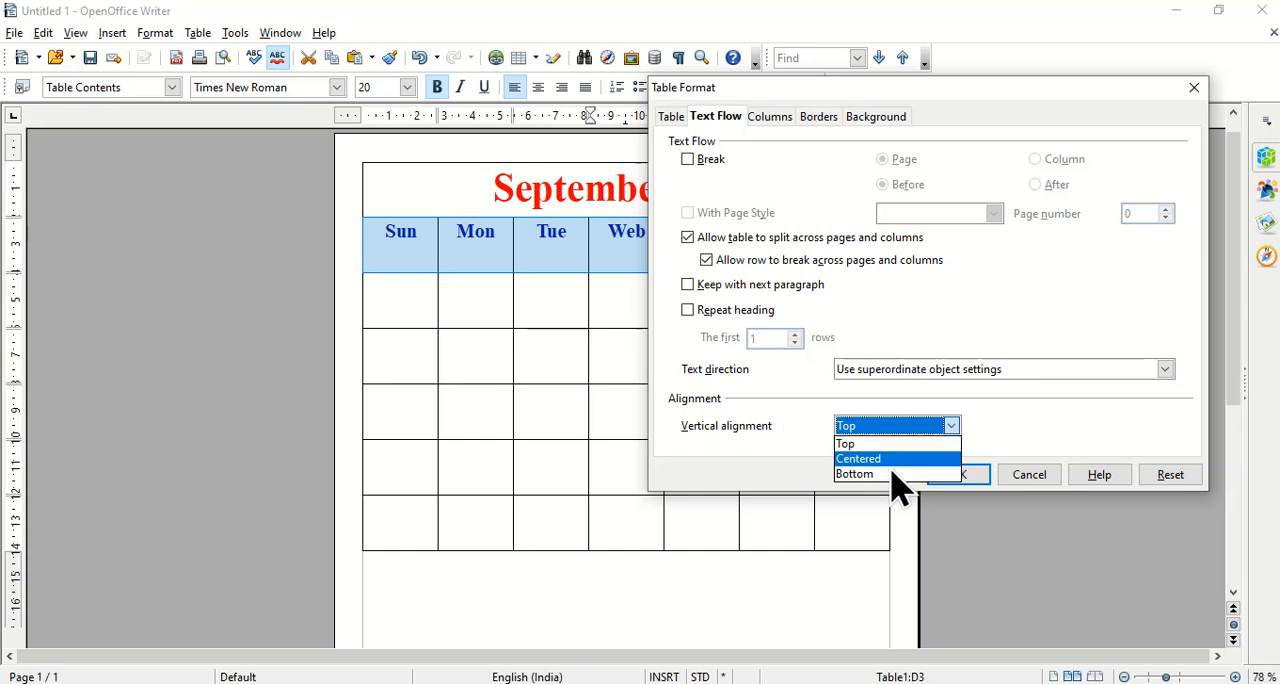
{"action": "left_click", "coordinate": [894, 461]}
{"action": "left_click", "coordinate": [958, 475]}
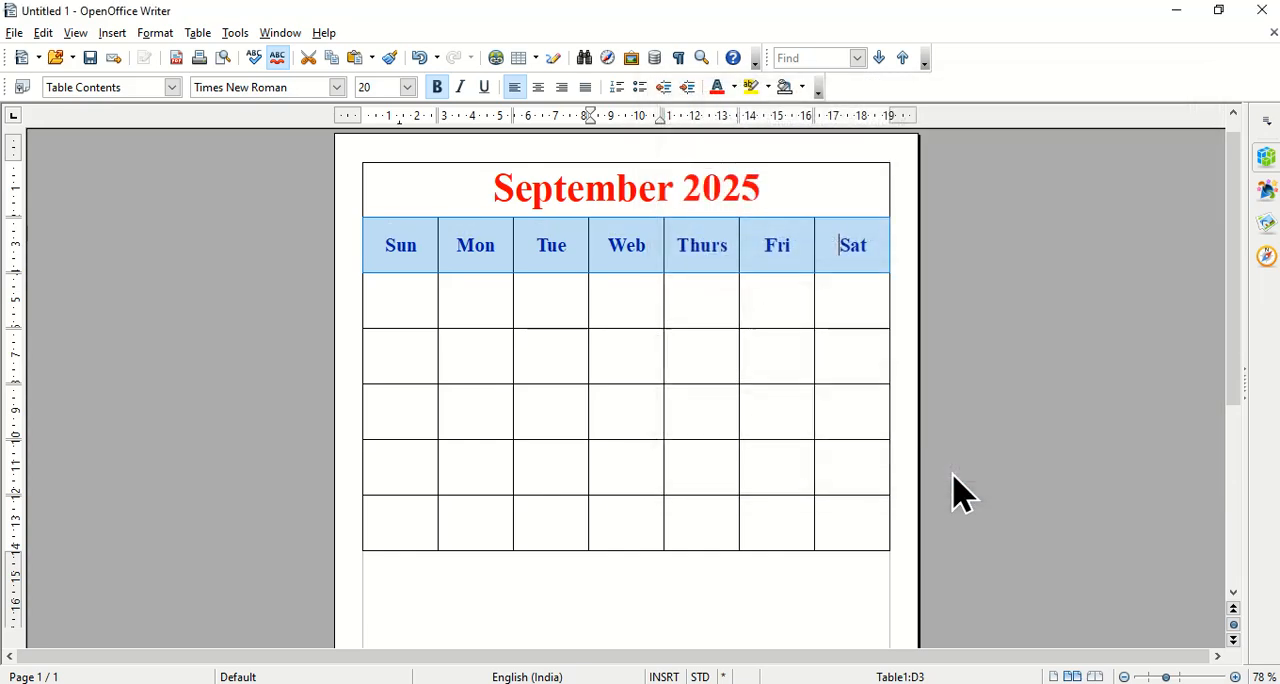
{"action": "left_click", "coordinate": [198, 36]}
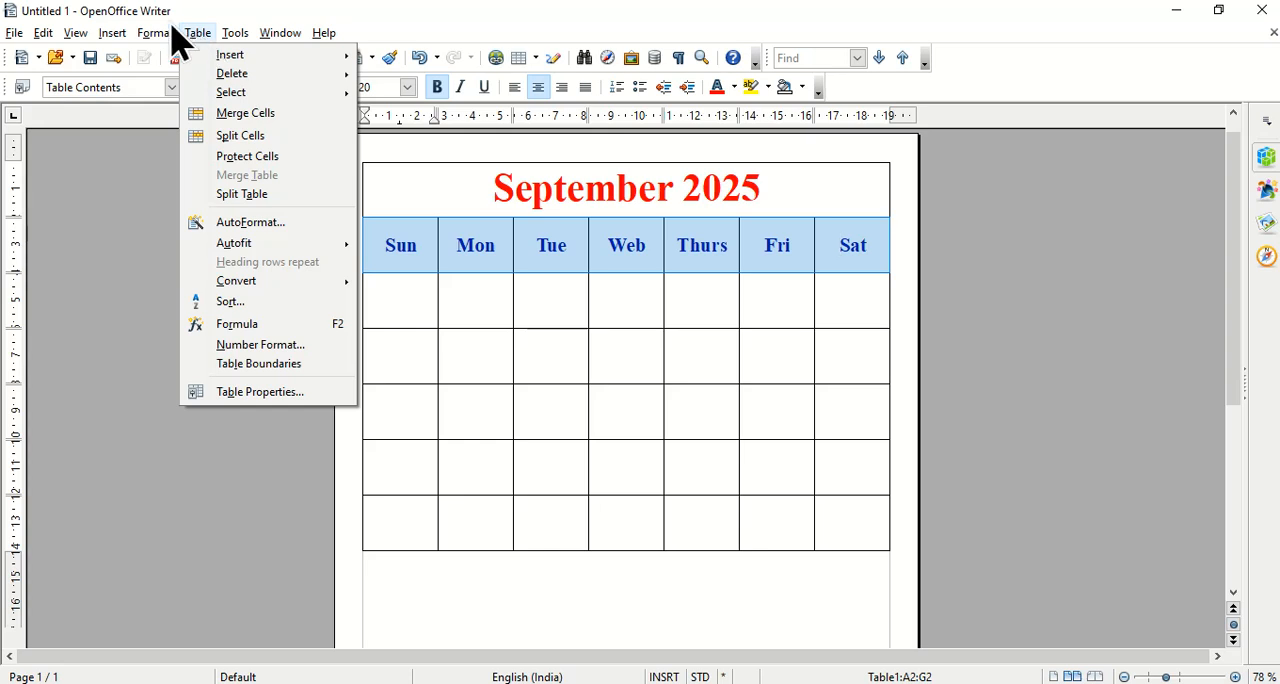
{"action": "mouse_move", "coordinate": [230, 36]}
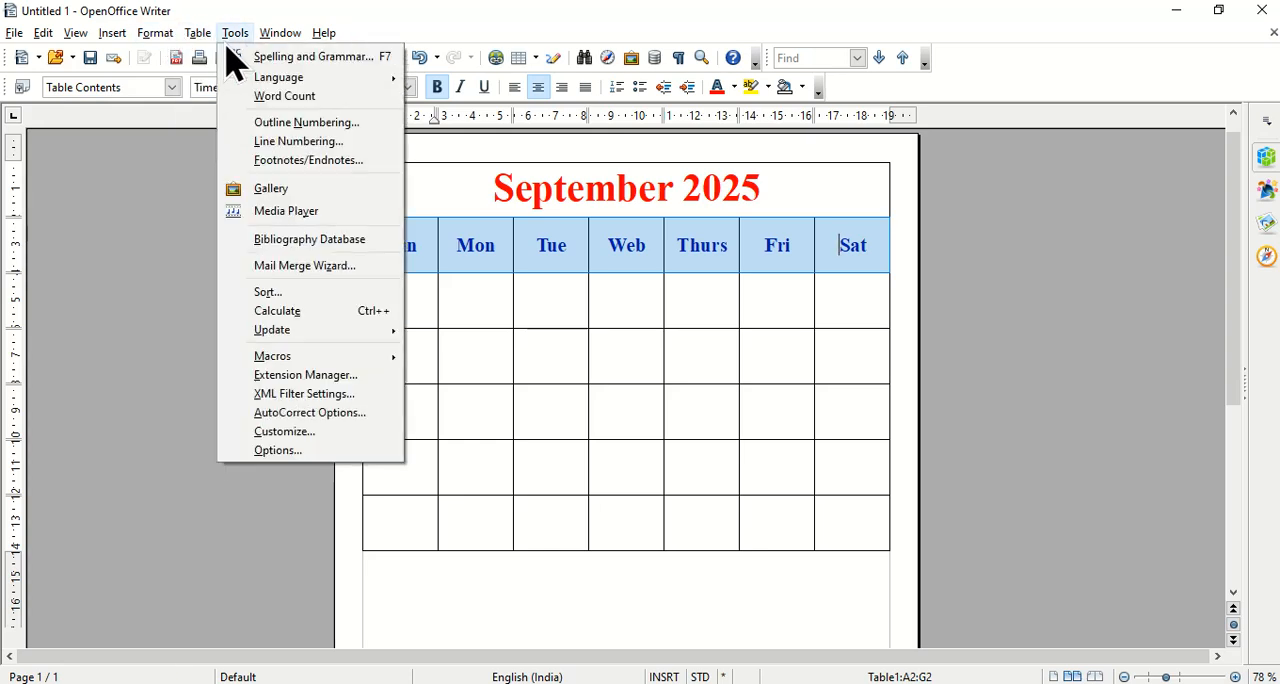
{"action": "right_click", "coordinate": [543, 256]}
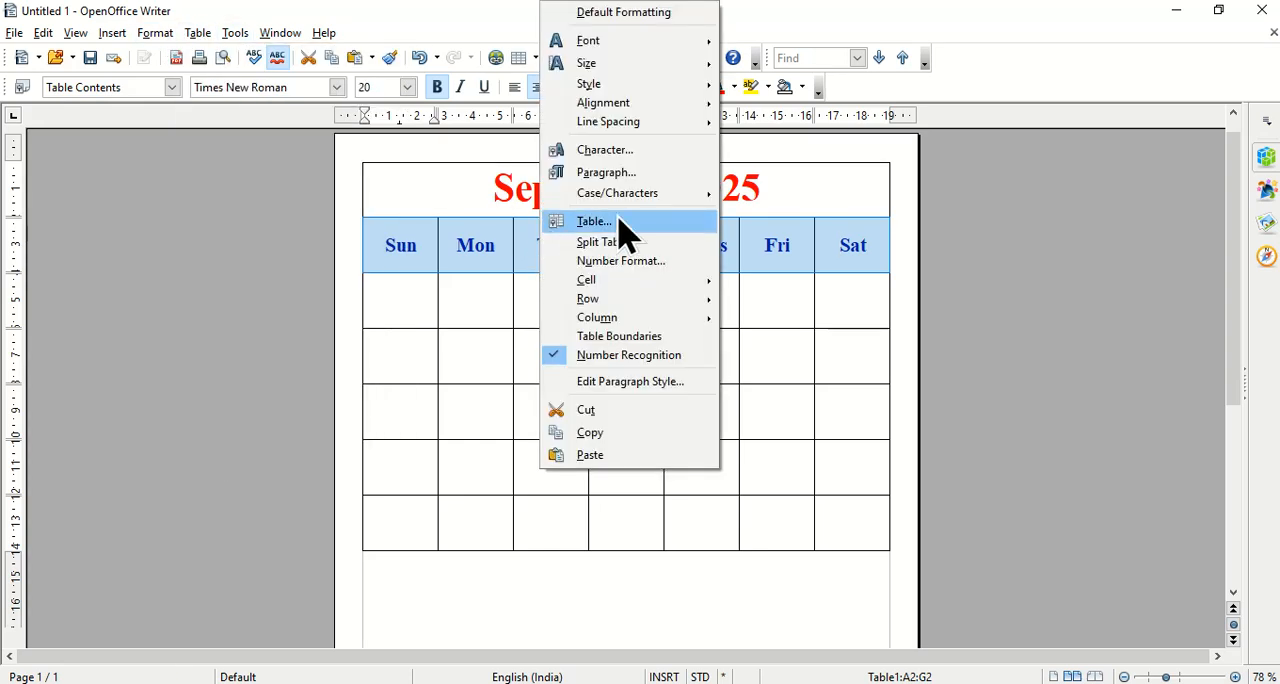
{"action": "left_click", "coordinate": [841, 240]}
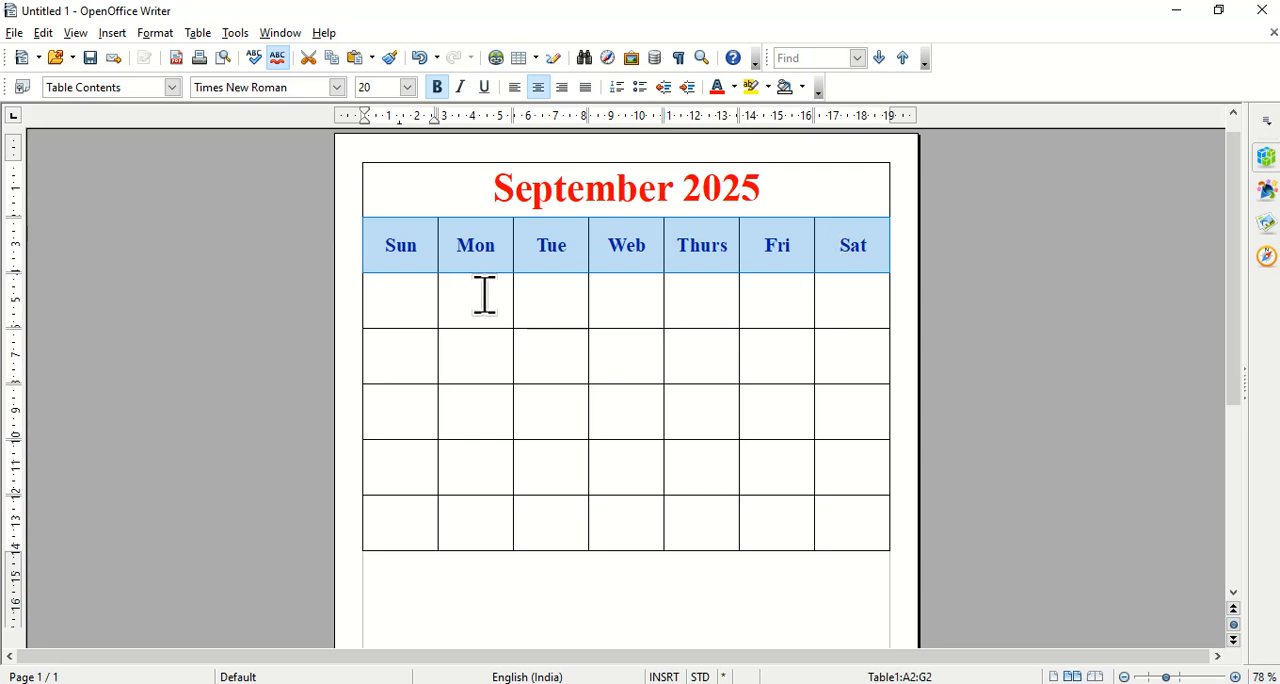
Try to apply numbering to all the empty cells below the weekday row and undo it.
{"action": "left_click", "coordinate": [414, 310]}
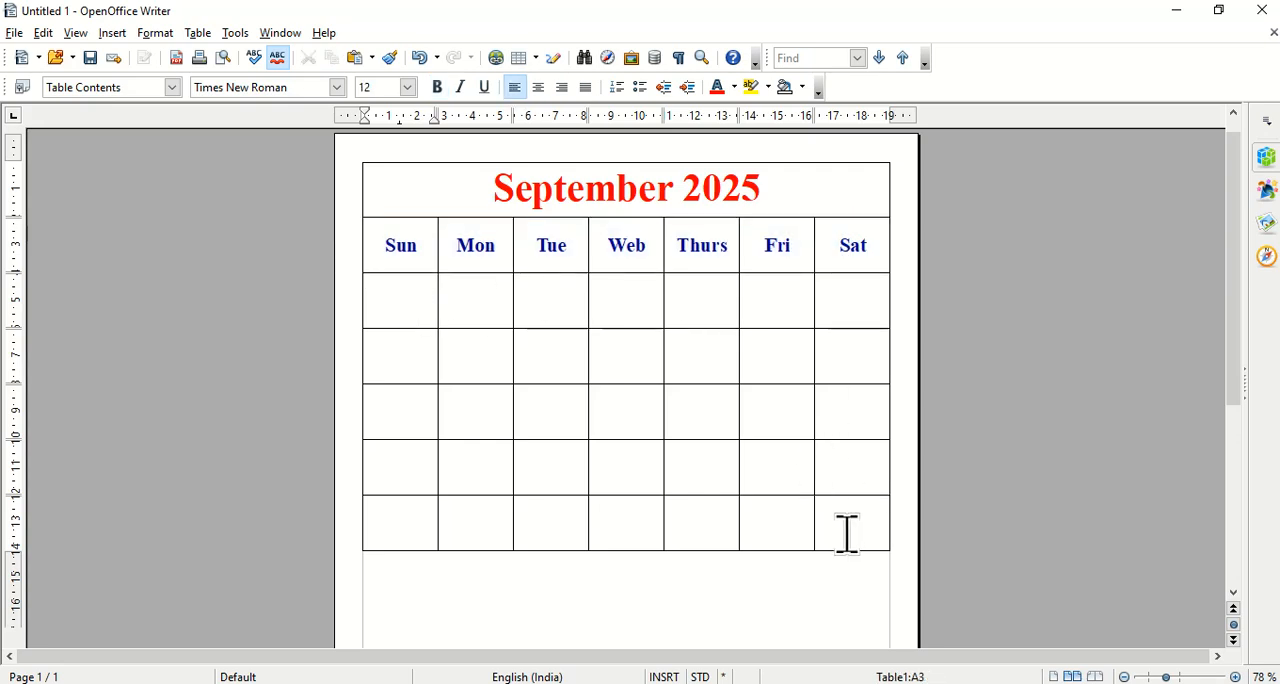
{"action": "left_click", "coordinate": [846, 531], "text": "shift"}
{"action": "left_click", "coordinate": [1266, 158]}
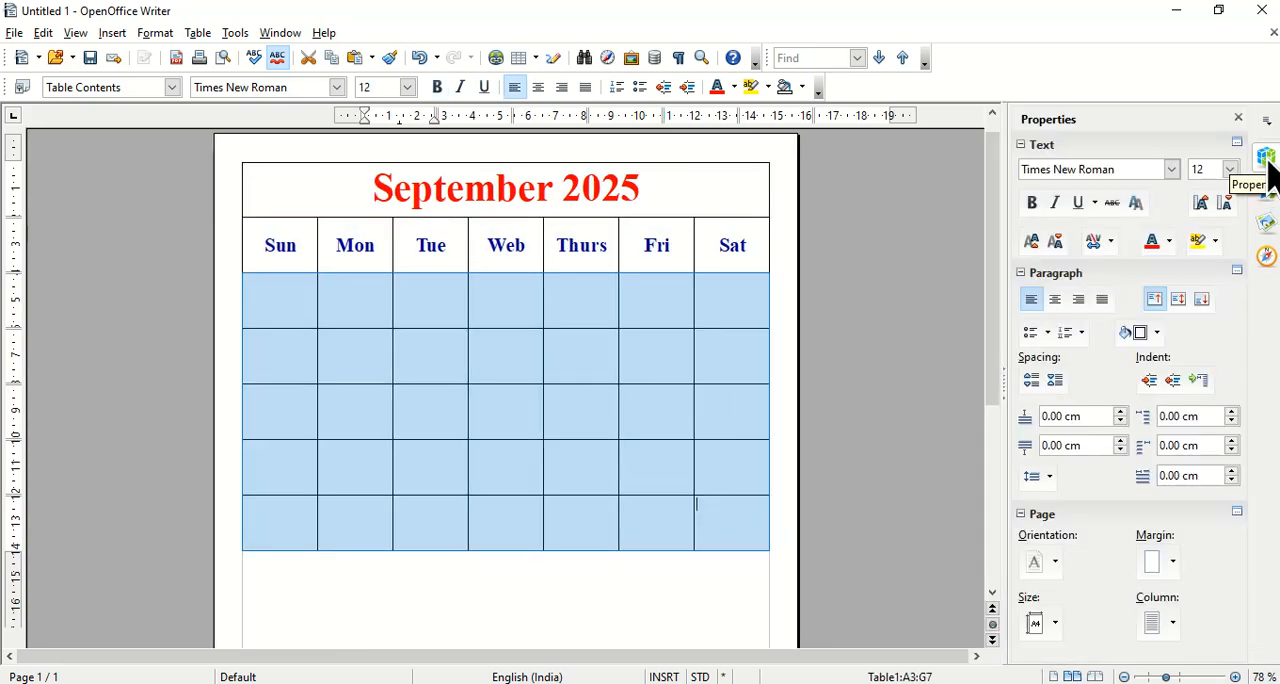
{"action": "left_click", "coordinate": [1066, 337]}
{"action": "key", "text": "ctrl+z"}
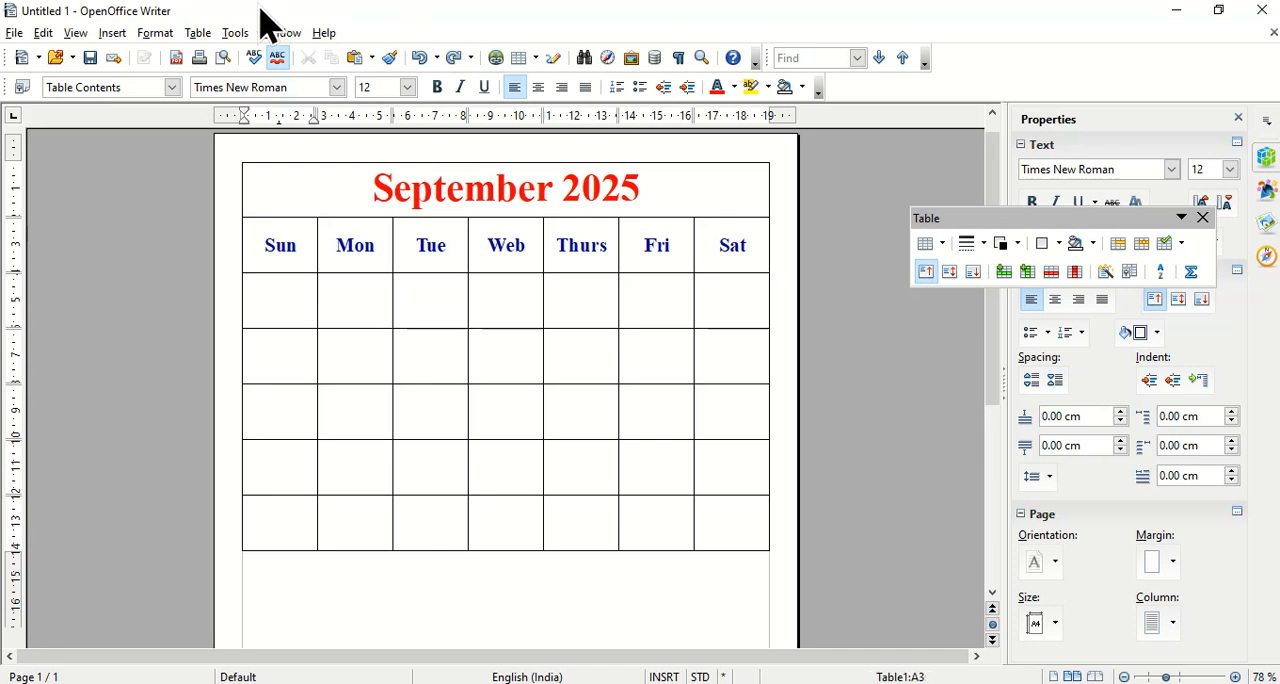
Apply 1, 2, 3 numbering without the period after the number to the first cell under Sun.
{"action": "left_click", "coordinate": [198, 33]}
{"action": "mouse_move", "coordinate": [157, 37]}
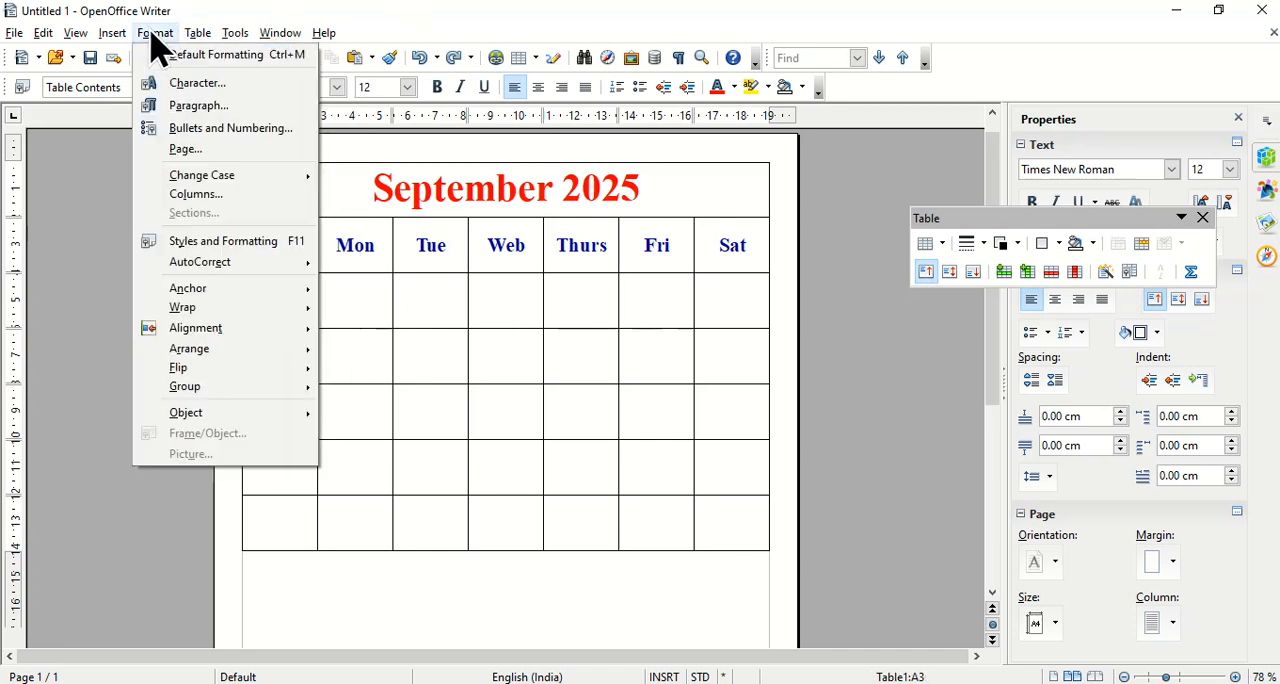
{"action": "left_click", "coordinate": [197, 128]}
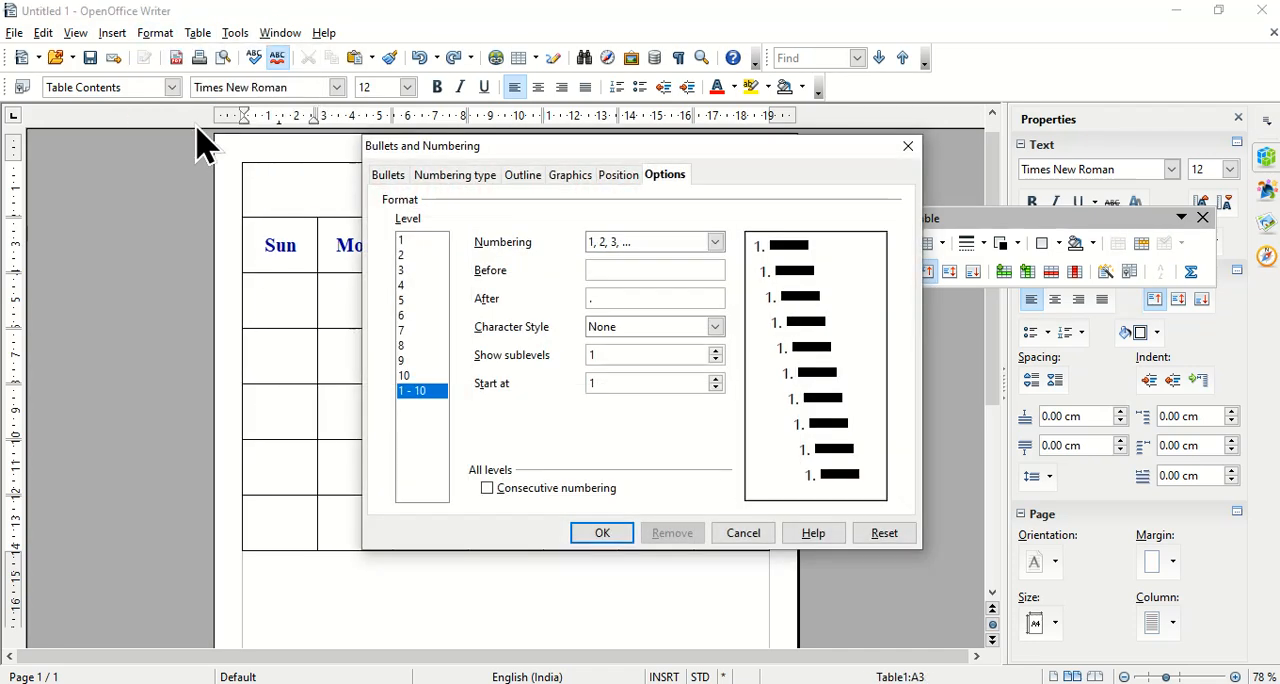
{"action": "left_click", "coordinate": [390, 178]}
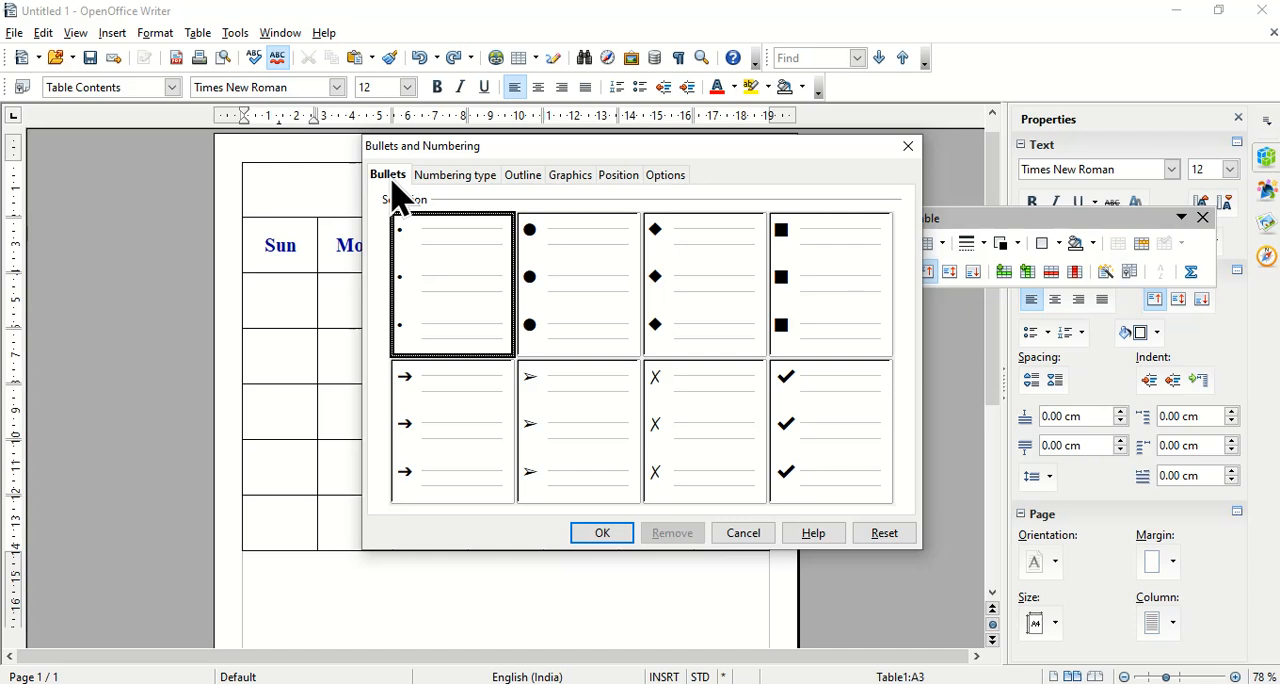
{"action": "left_click", "coordinate": [456, 180]}
{"action": "left_click", "coordinate": [586, 286]}
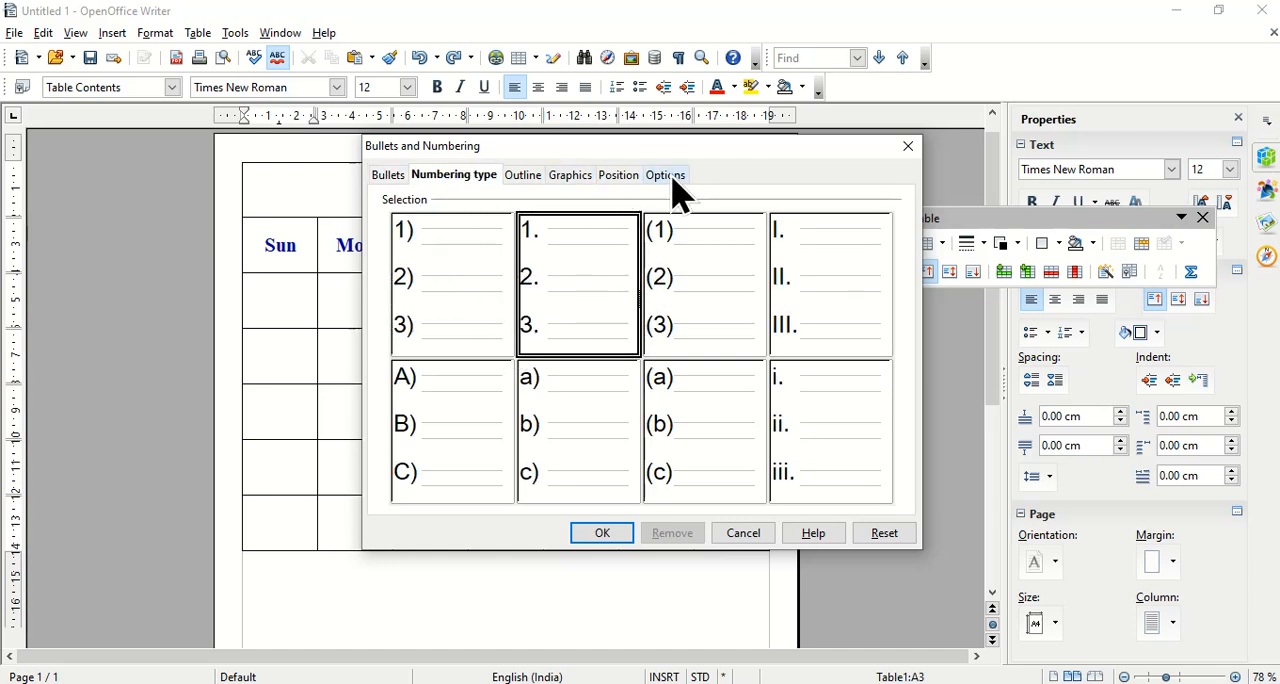
{"action": "left_click", "coordinate": [668, 178]}
{"action": "left_click", "coordinate": [643, 297]}
{"action": "key", "text": "BackSpace"}
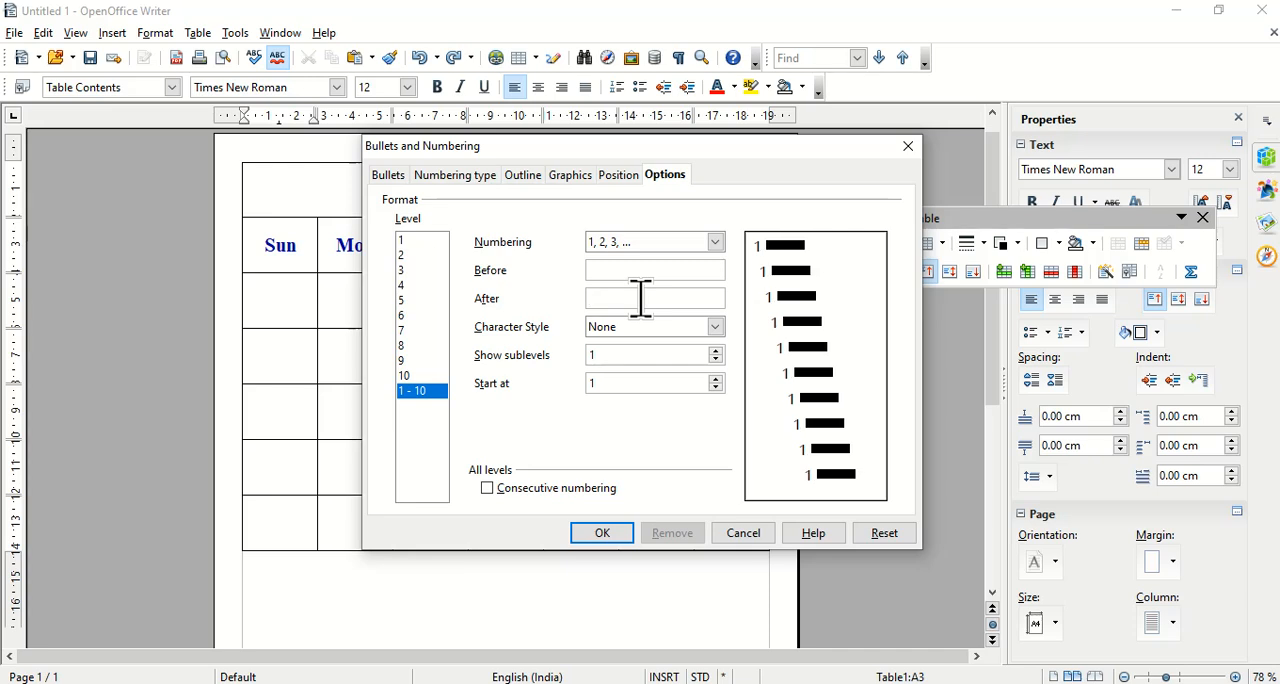
{"action": "left_click", "coordinate": [602, 533]}
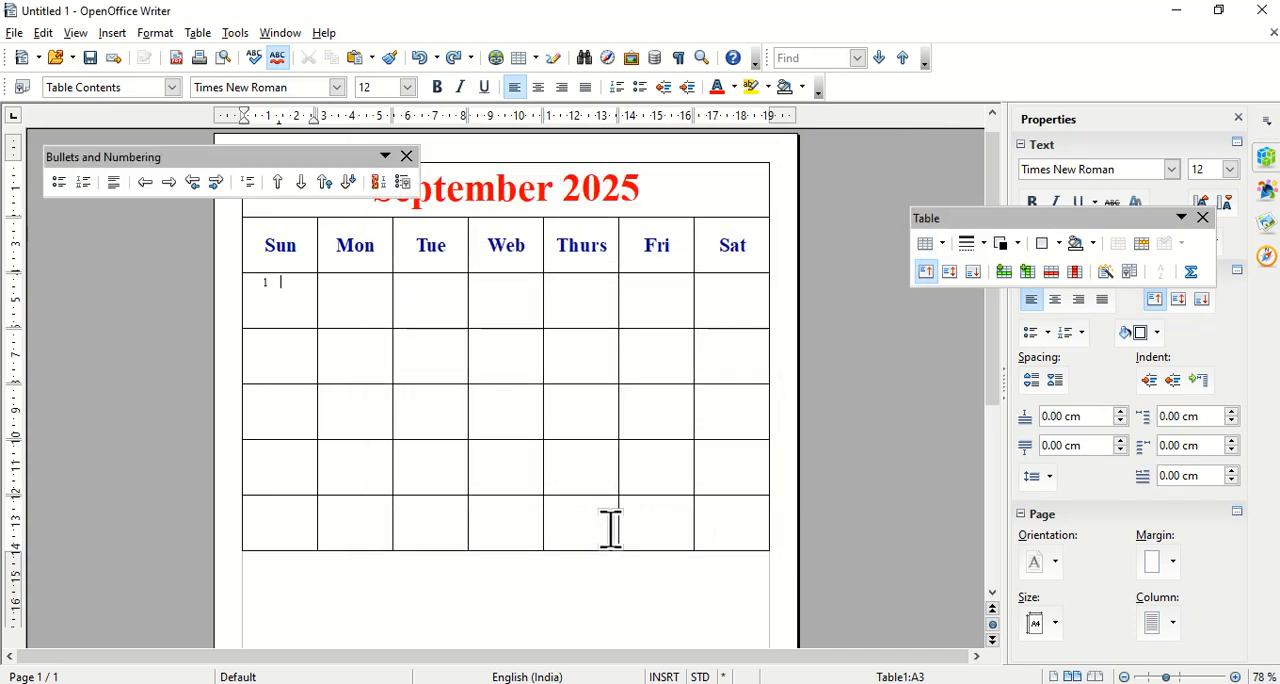
{"action": "left_click_drag", "start_coordinate": [355, 300], "coordinate": [716, 505]}
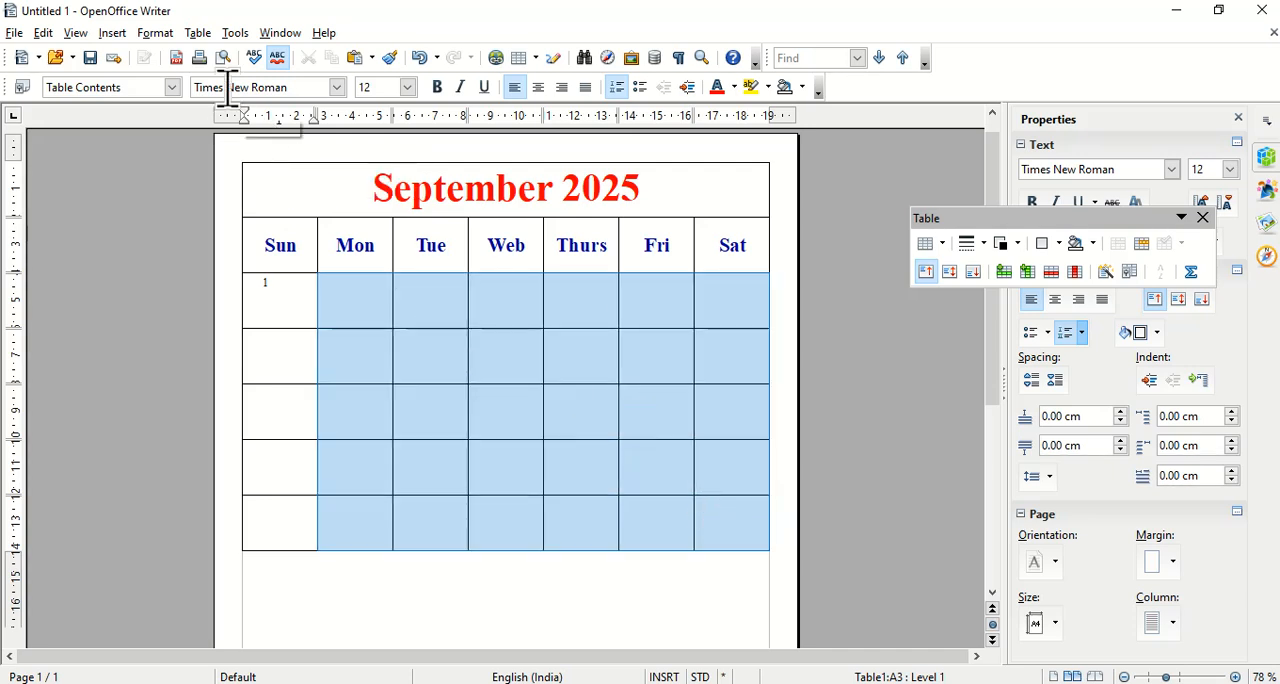
{"action": "left_click", "coordinate": [155, 33]}
{"action": "left_click", "coordinate": [280, 295]}
Format all date cells below the weekday row with font size 24, bold and centered horizontally.
{"action": "left_click_drag", "start_coordinate": [280, 295], "coordinate": [715, 518]}
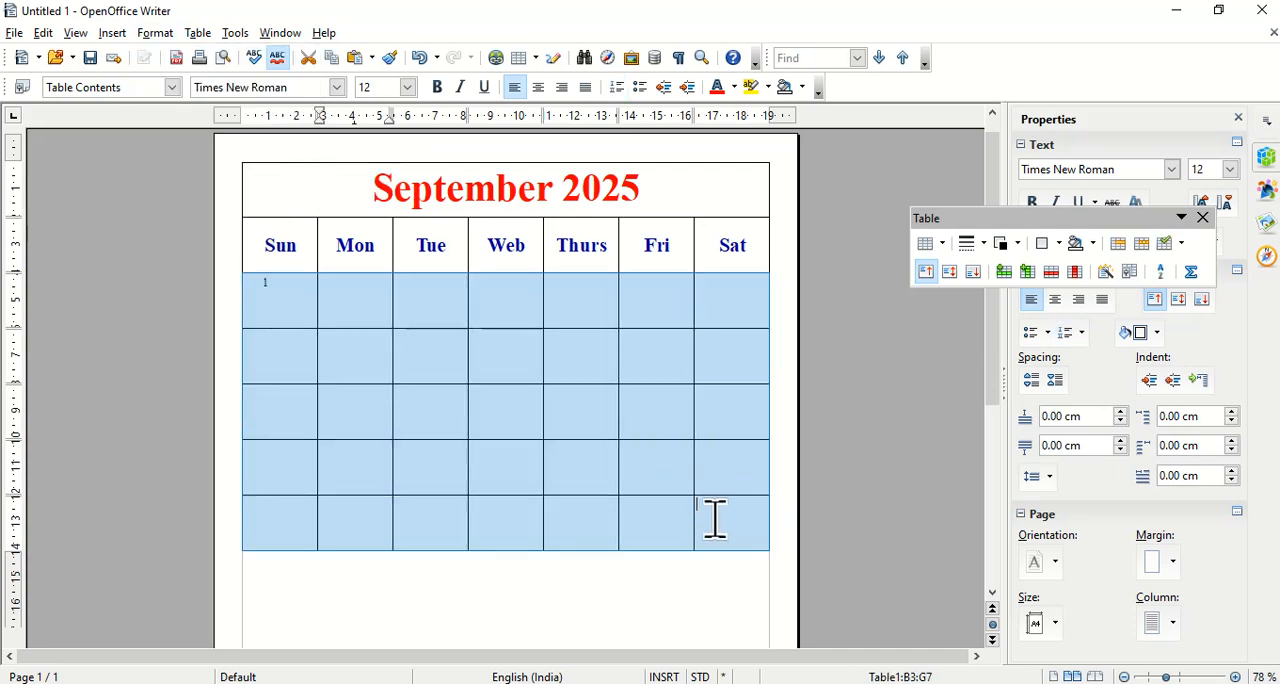
{"action": "left_click", "coordinate": [407, 87]}
{"action": "scroll", "coordinate": [378, 236], "scroll_direction": "down", "scroll_amount": 3}
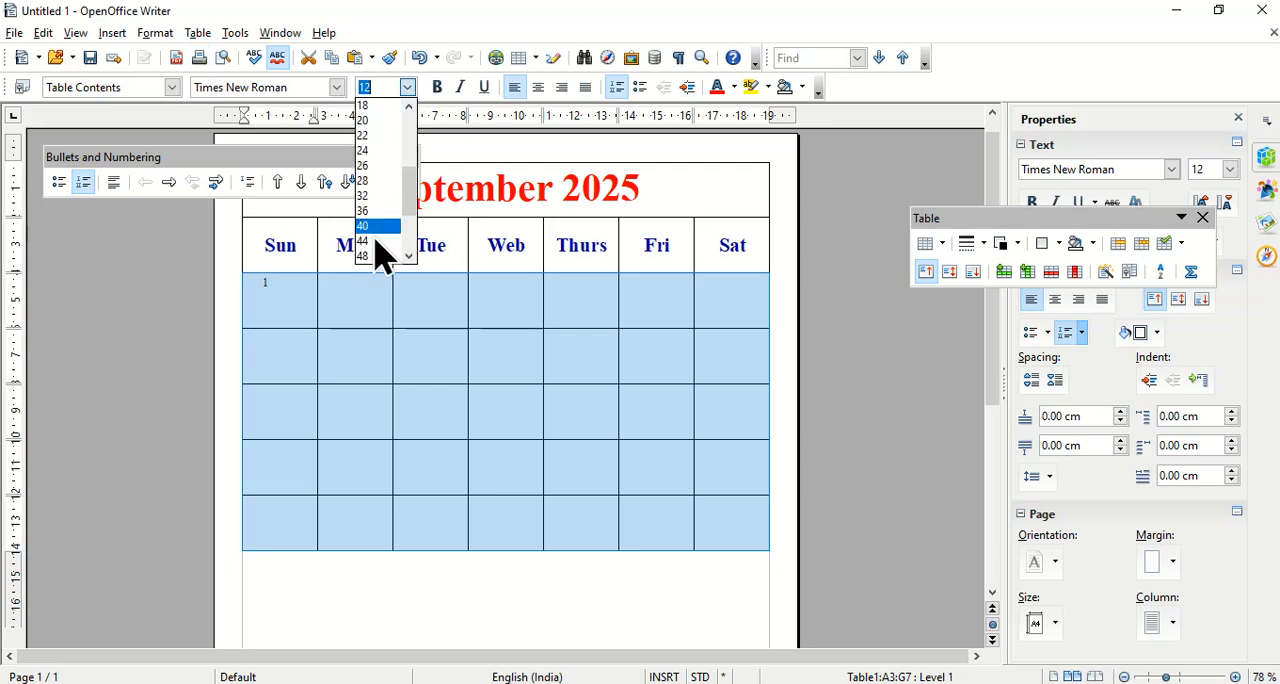
{"action": "left_click", "coordinate": [374, 151]}
{"action": "left_click", "coordinate": [435, 86]}
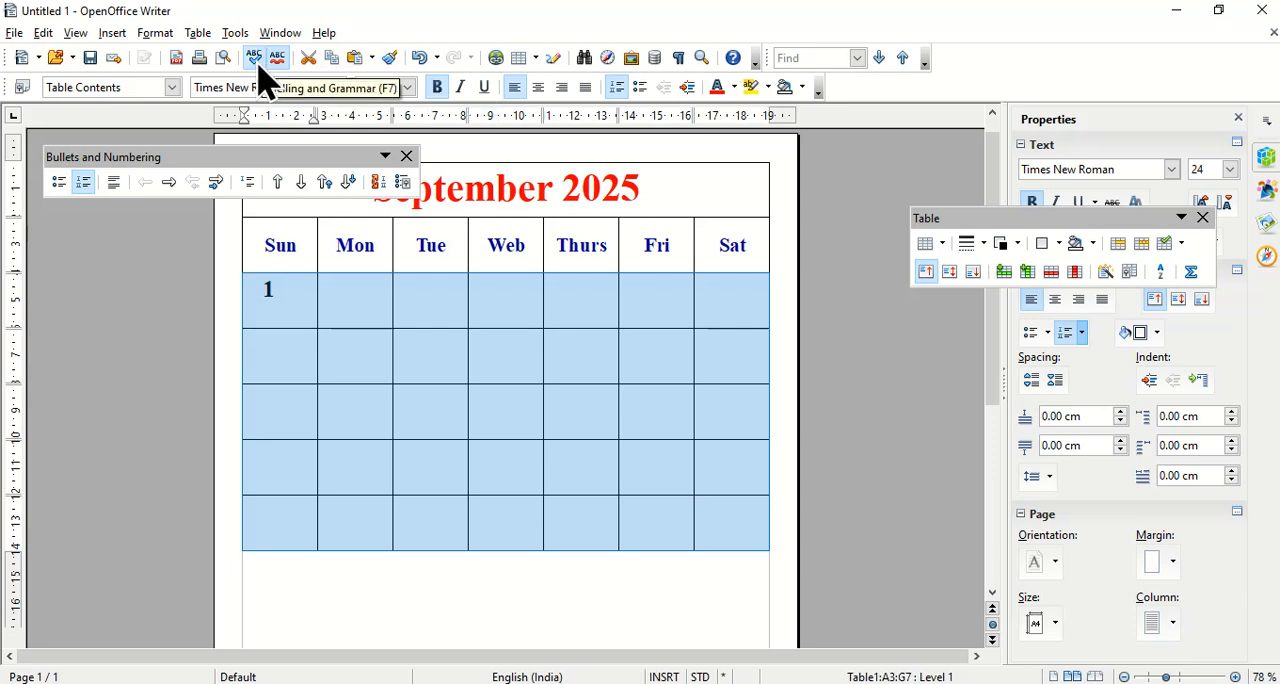
{"action": "left_click", "coordinate": [538, 88]}
Set the vertical alignment of all date cells to Centered in the table's text flow properties.
{"action": "left_click", "coordinate": [163, 34]}
{"action": "mouse_move", "coordinate": [193, 37]}
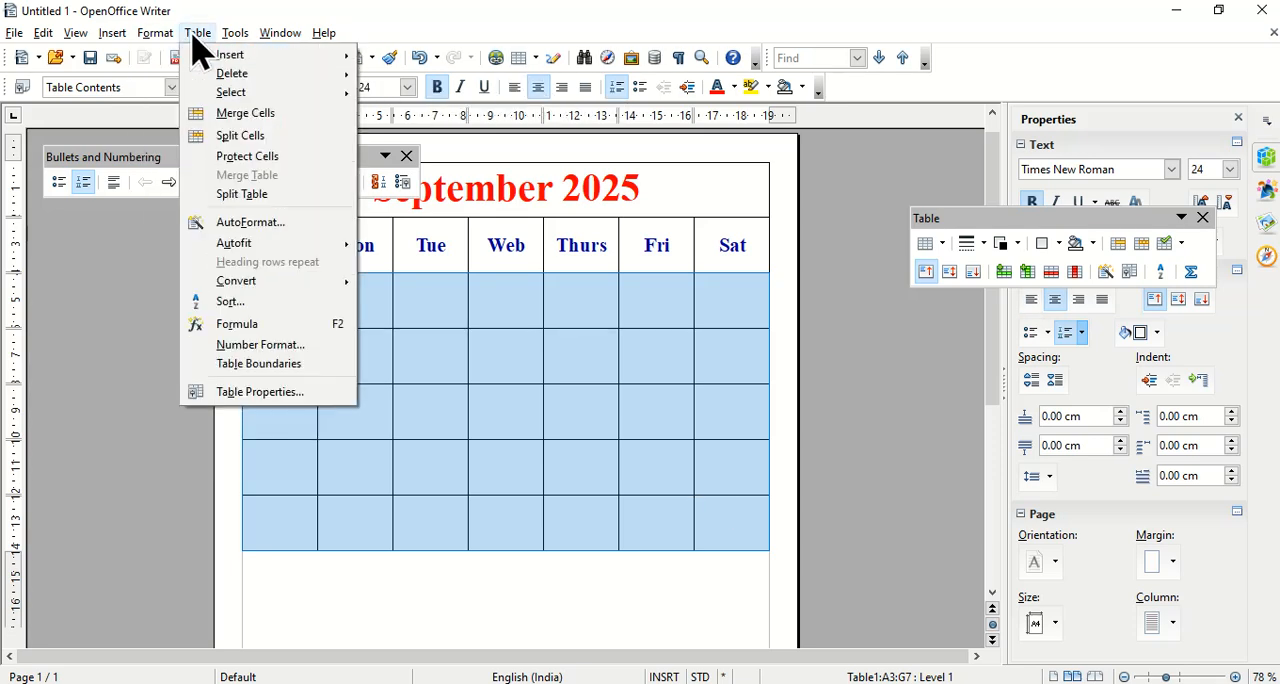
{"action": "left_click", "coordinate": [194, 36]}
{"action": "left_click", "coordinate": [205, 41]}
{"action": "left_click", "coordinate": [455, 370]}
{"action": "right_click", "coordinate": [451, 366]}
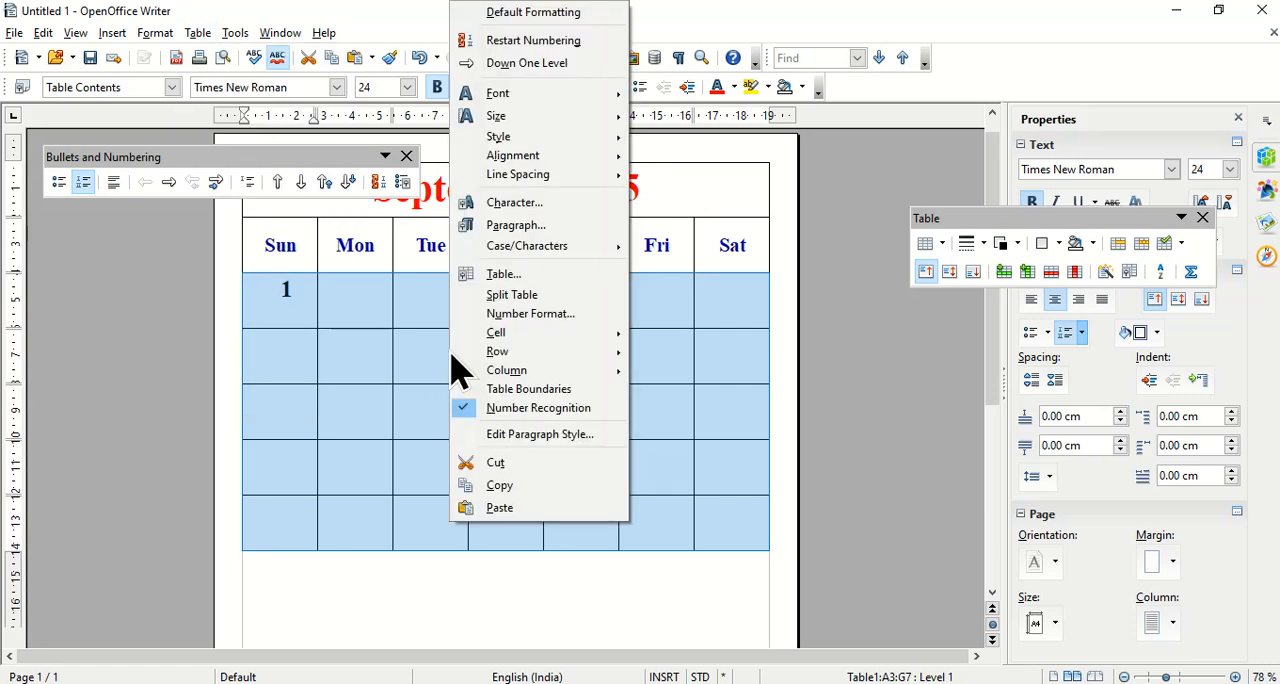
{"action": "left_click", "coordinate": [520, 276]}
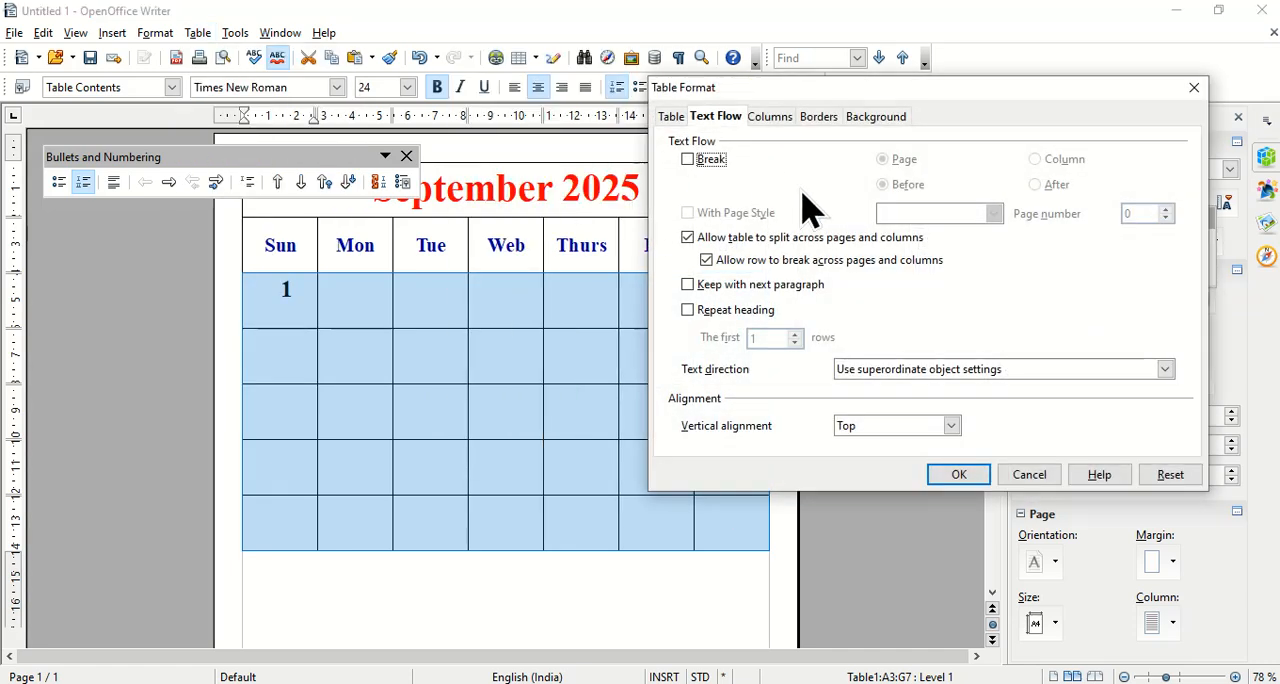
{"action": "left_click", "coordinate": [886, 432]}
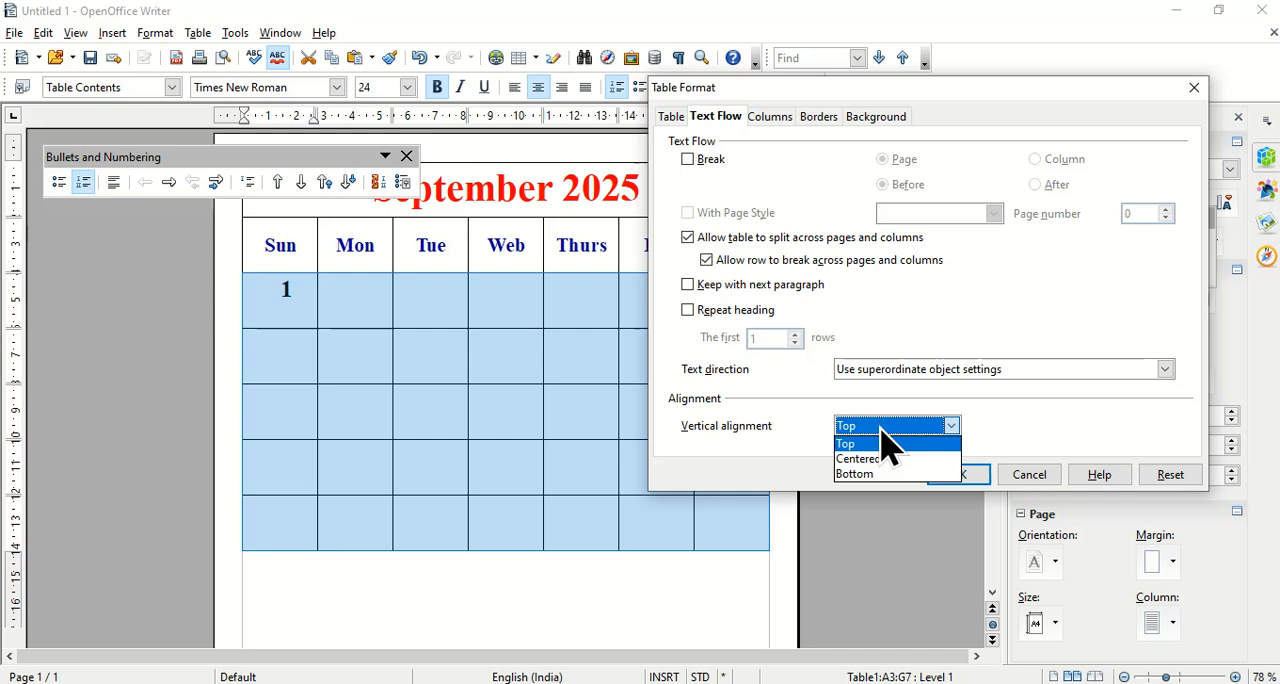
{"action": "left_click", "coordinate": [895, 457]}
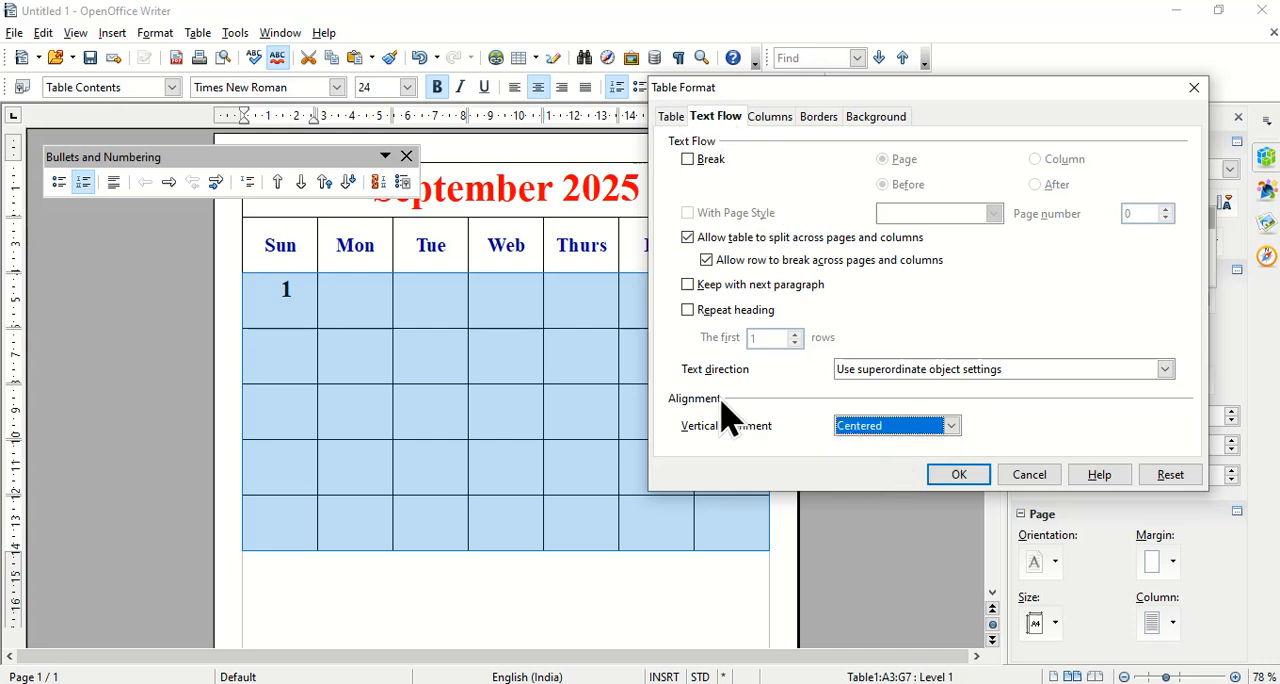
{"action": "left_click", "coordinate": [962, 477]}
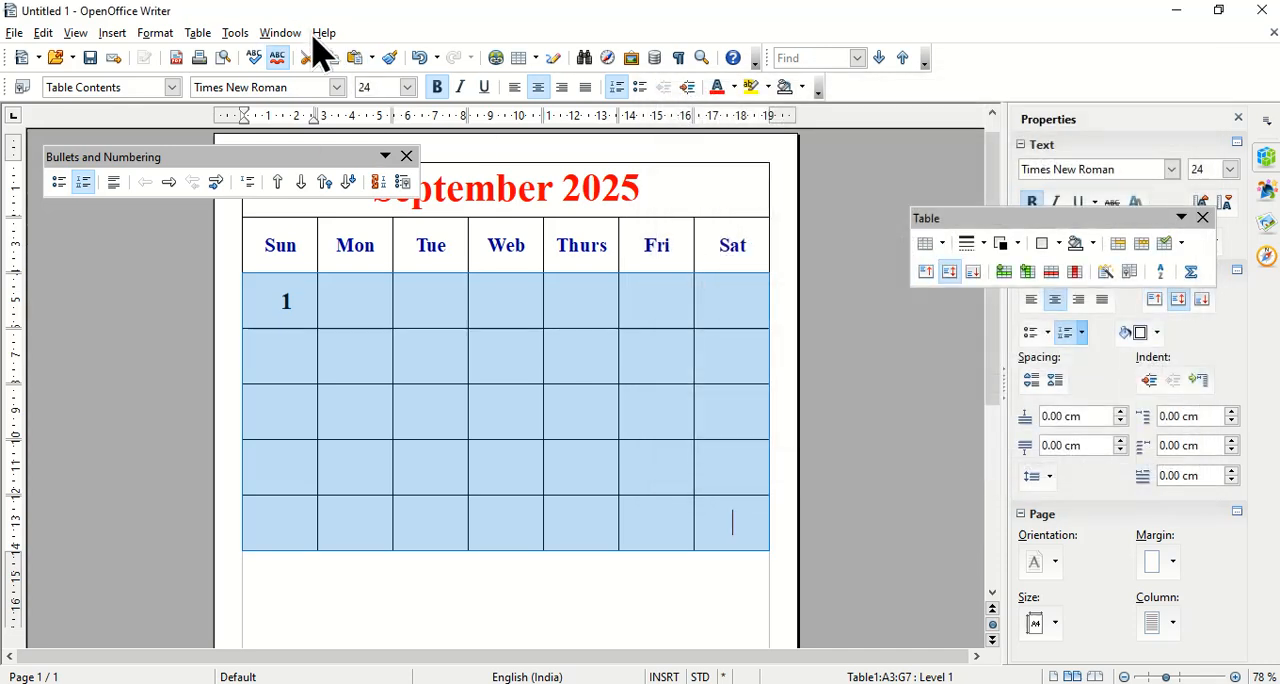
Number all the selected date cells consecutively with the 1, 2, 3 numbering, leaving no period after the numbers.
{"action": "left_click", "coordinate": [153, 34]}
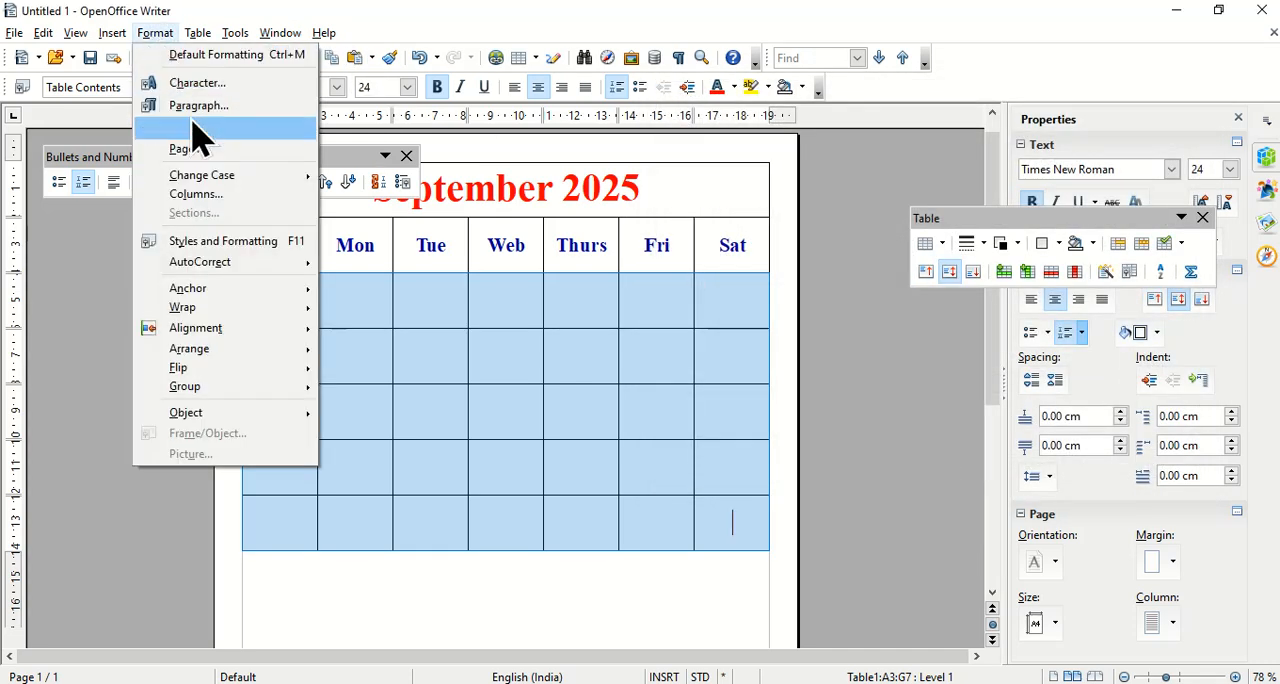
{"action": "left_click", "coordinate": [200, 130]}
{"action": "left_click", "coordinate": [453, 185]}
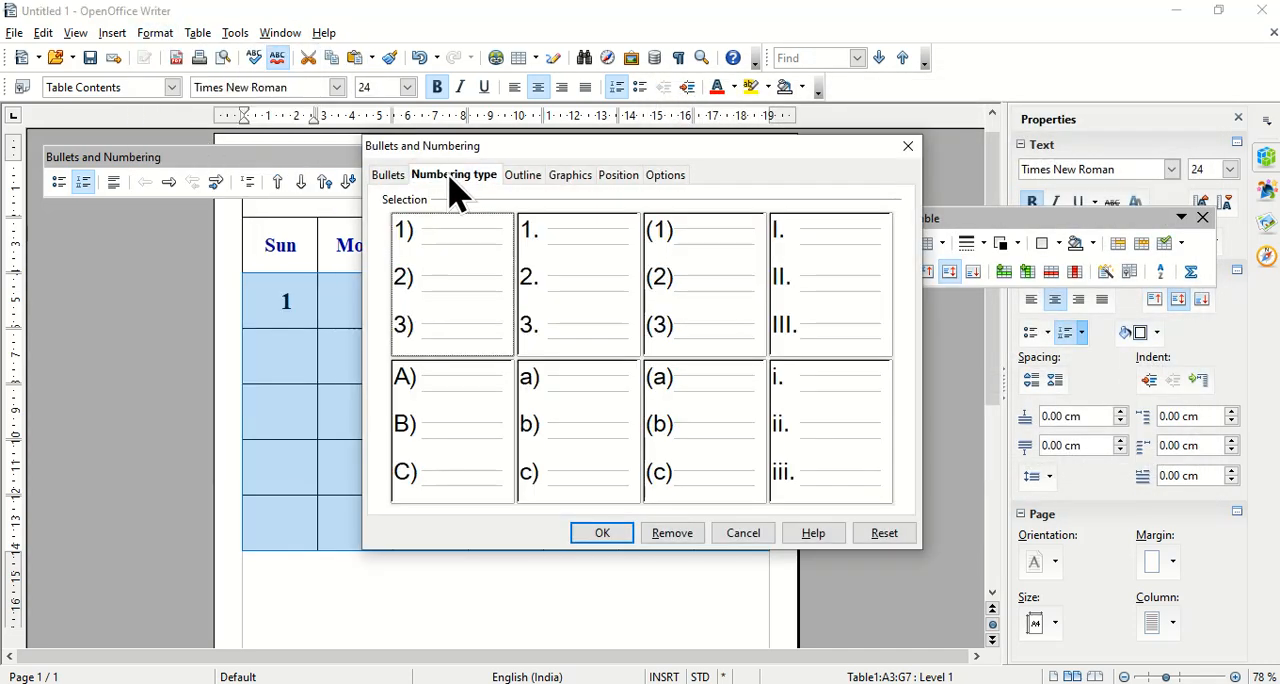
{"action": "left_click", "coordinate": [563, 281]}
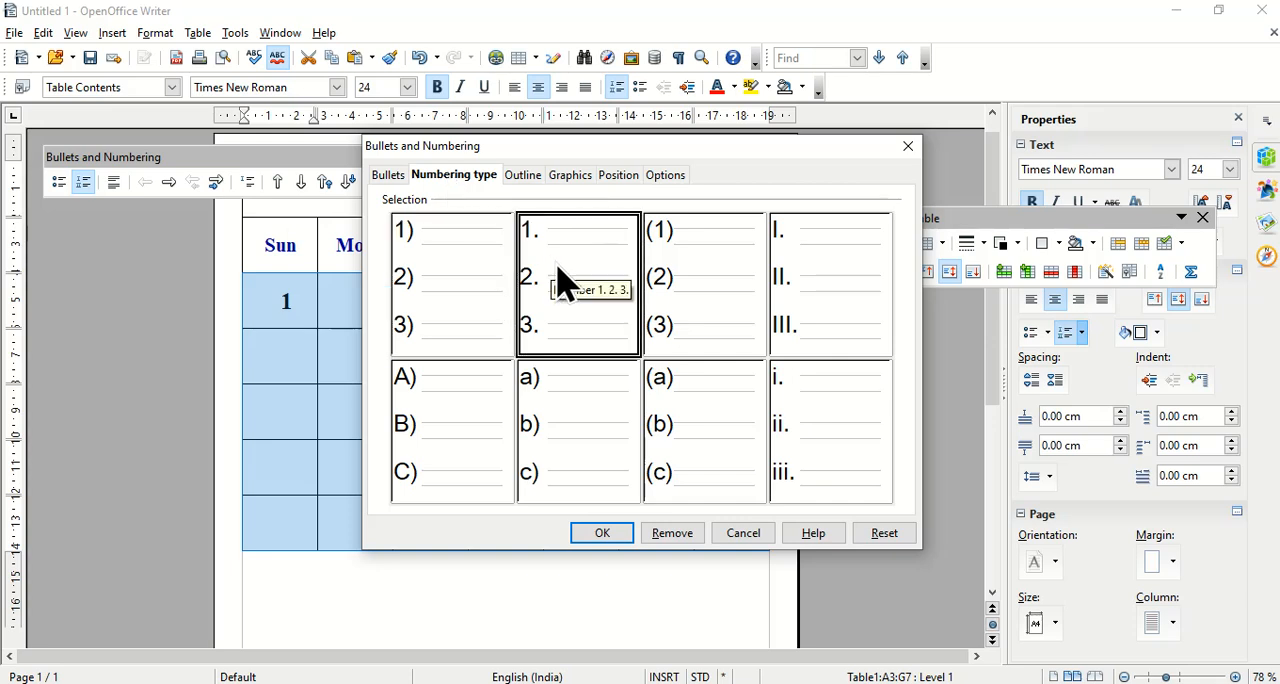
{"action": "left_click", "coordinate": [670, 176]}
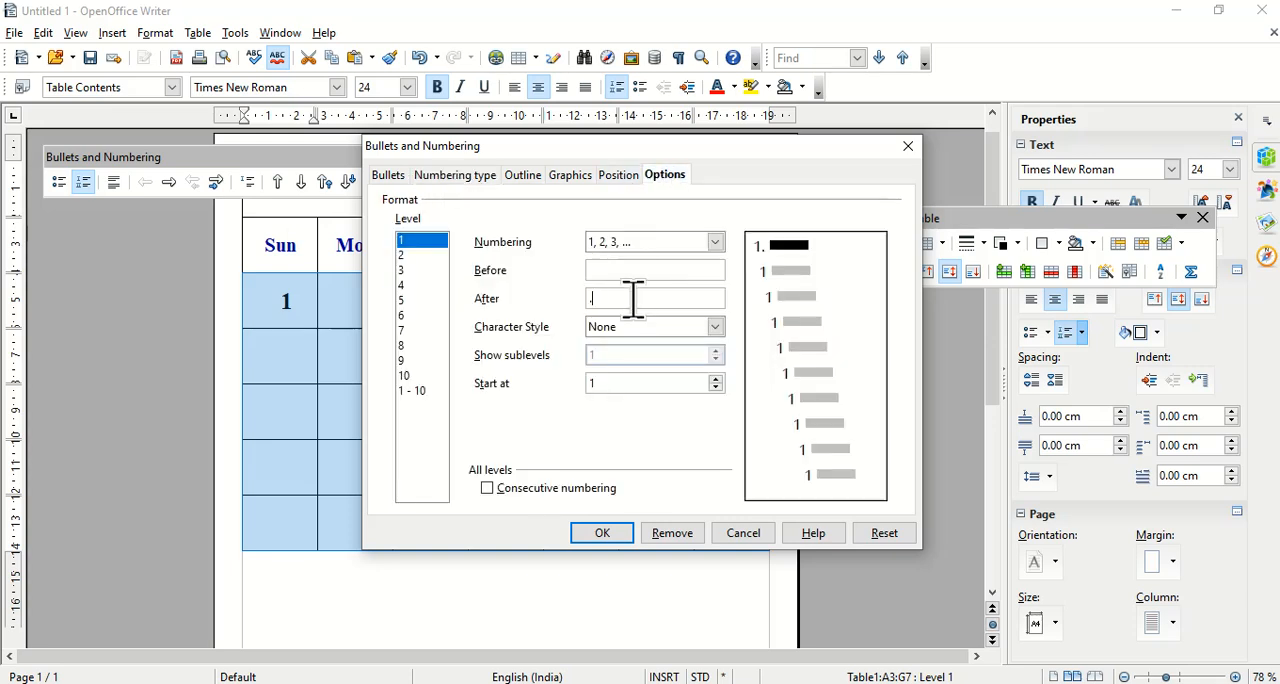
{"action": "left_click", "coordinate": [612, 530]}
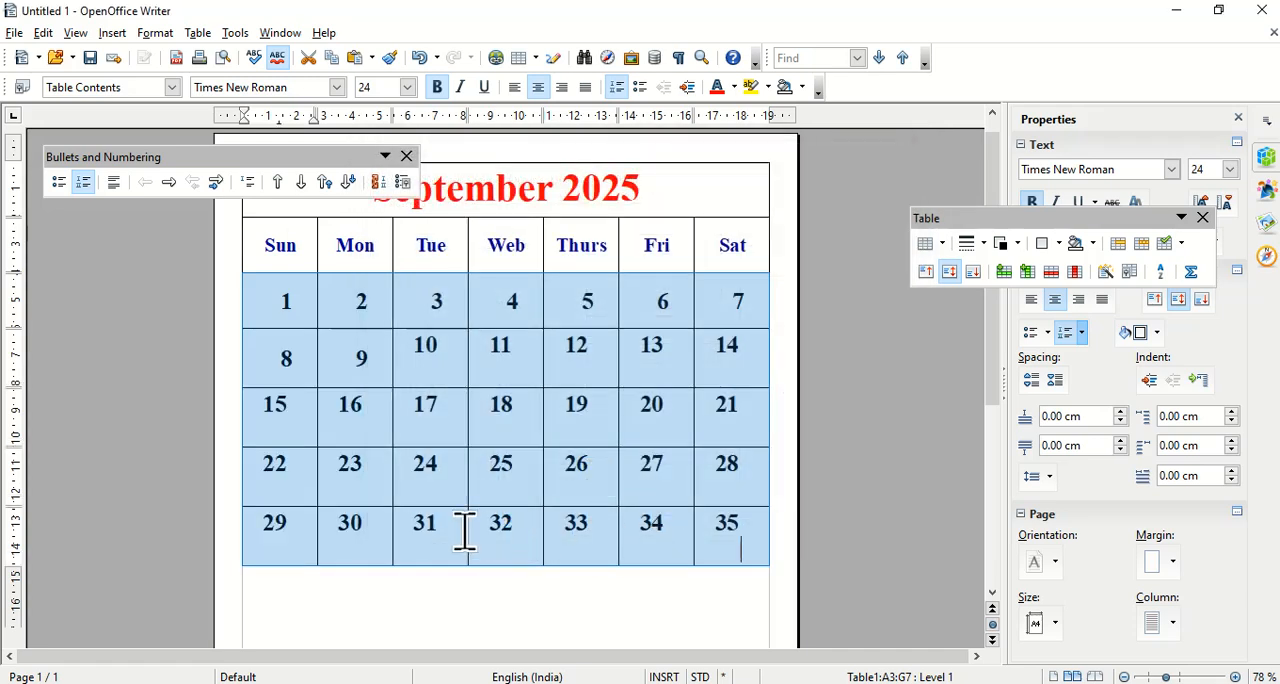
Remove the number from the first cell under Sun and from the four last-row cells after 30.
{"action": "left_click", "coordinate": [443, 528]}
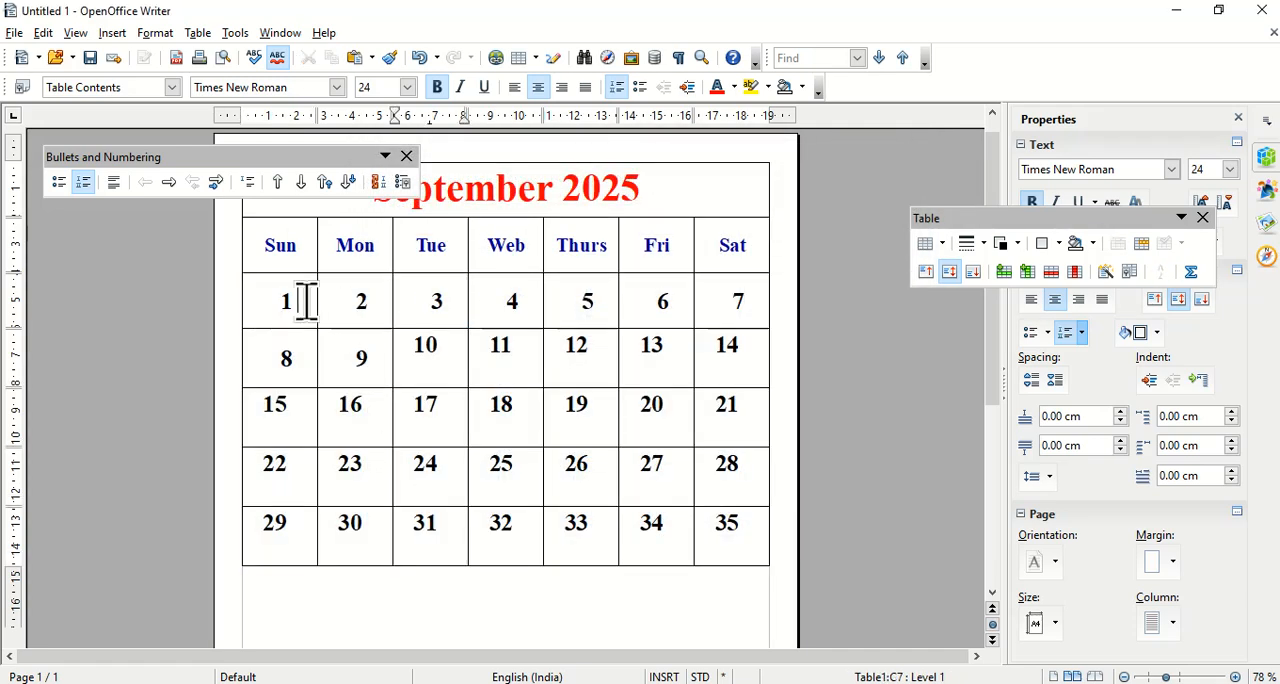
{"action": "key", "text": "BackSpace"}
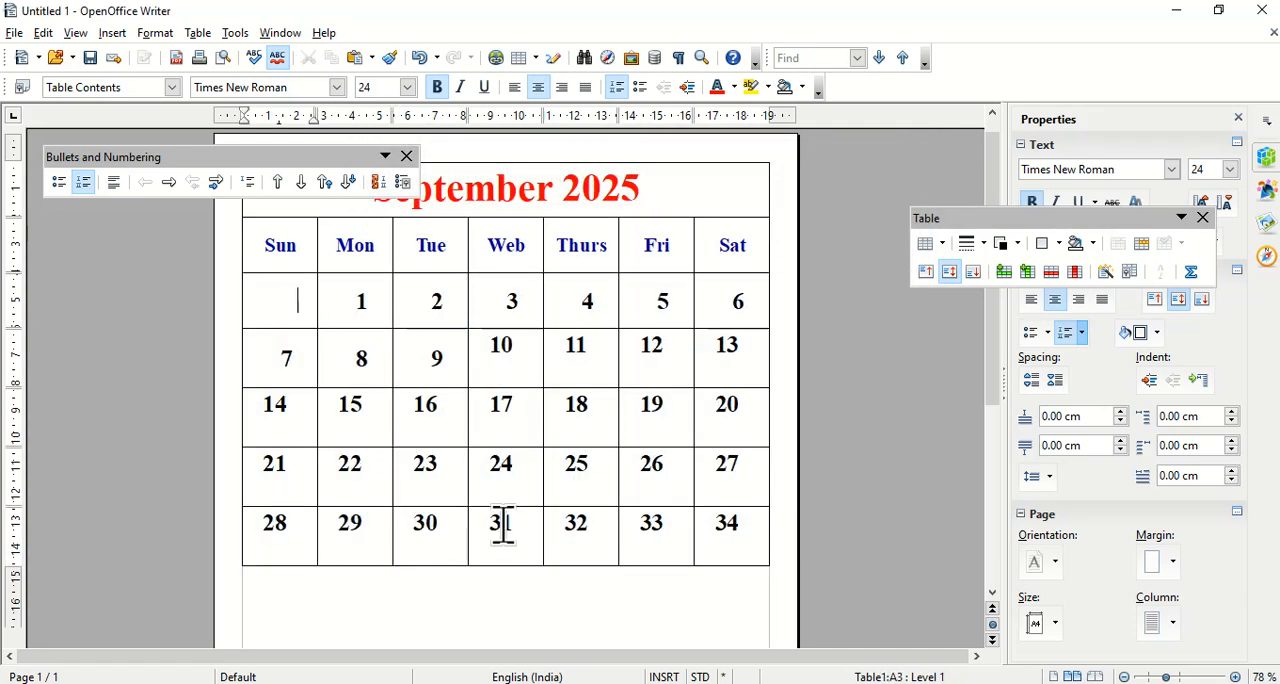
{"action": "left_click_drag", "start_coordinate": [503, 524], "coordinate": [735, 528]}
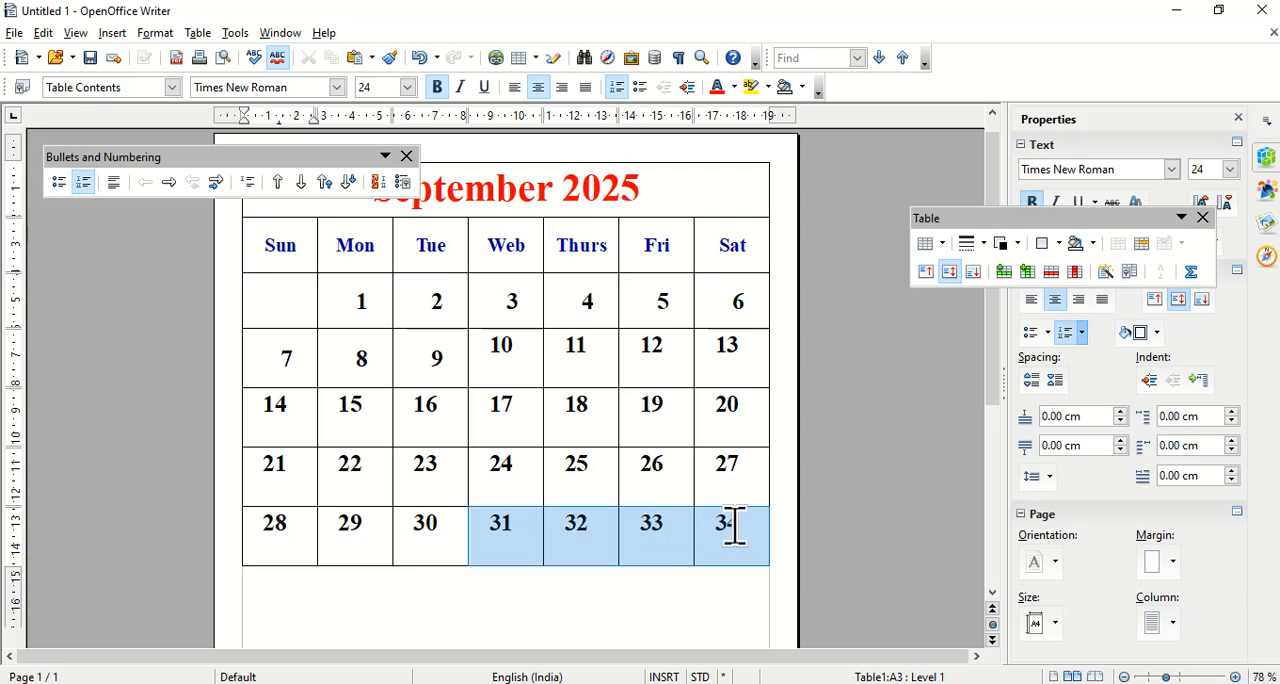
{"action": "left_click", "coordinate": [735, 528]}
{"action": "key", "text": "BackSpace"}
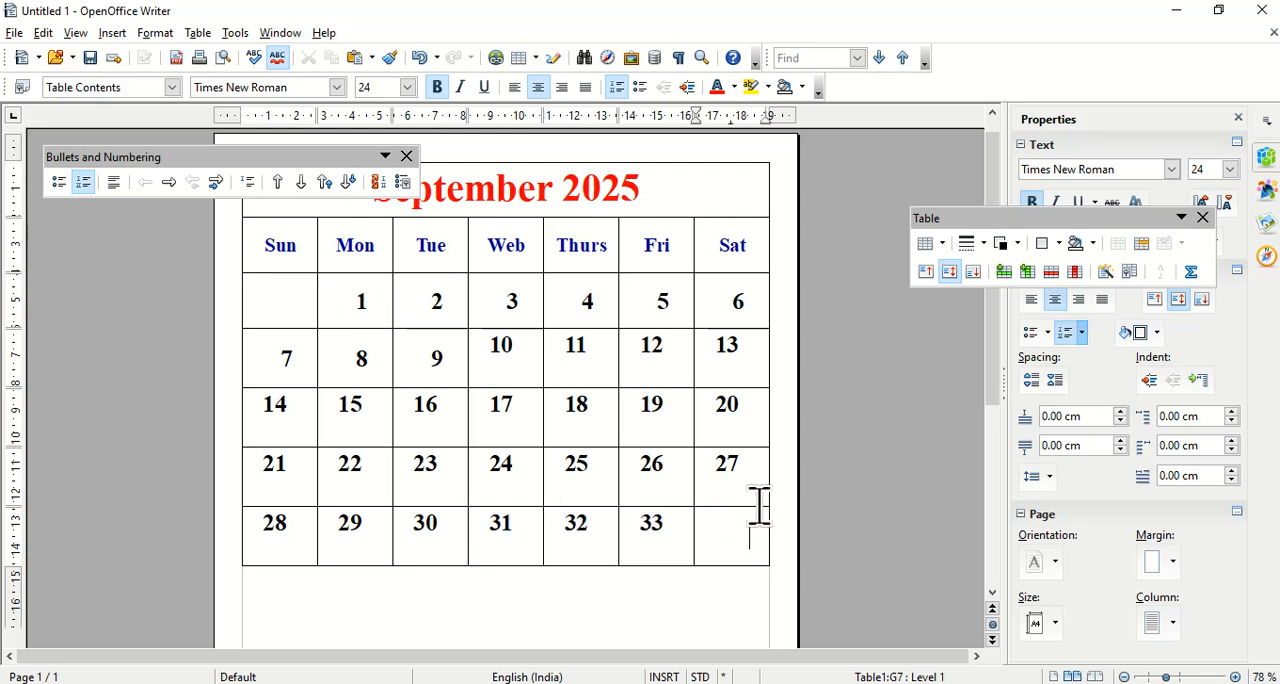
{"action": "key", "text": "BackSpace"}
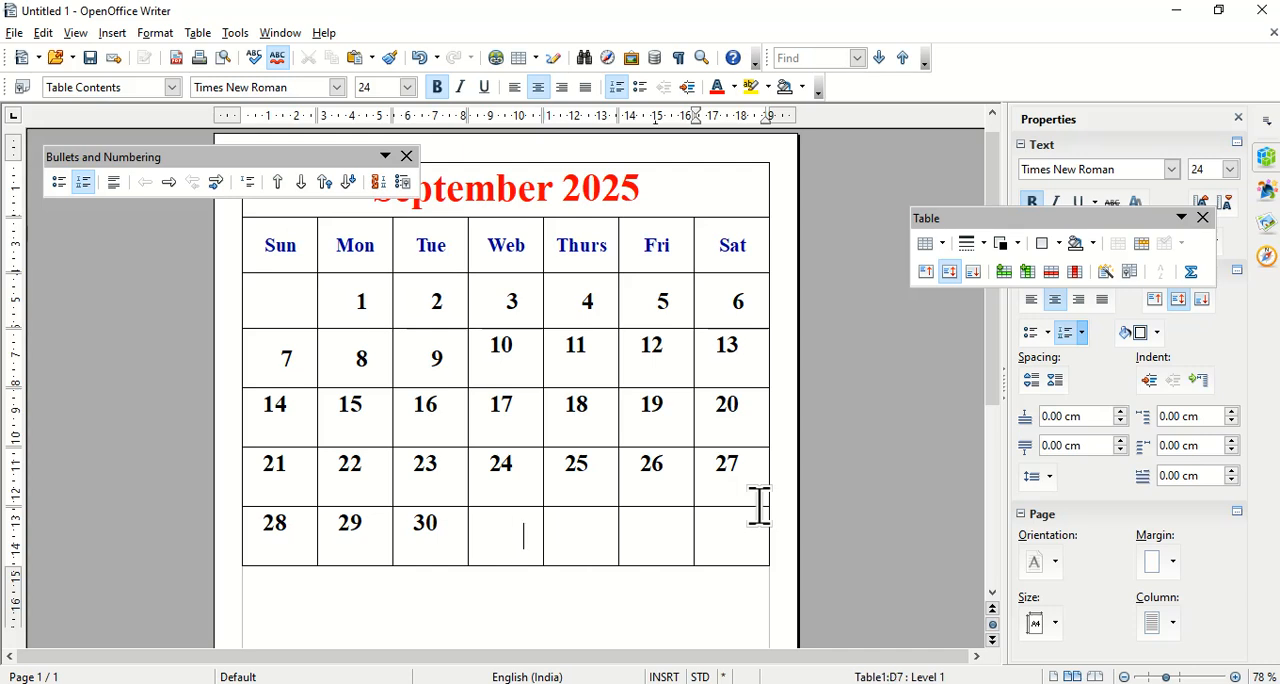